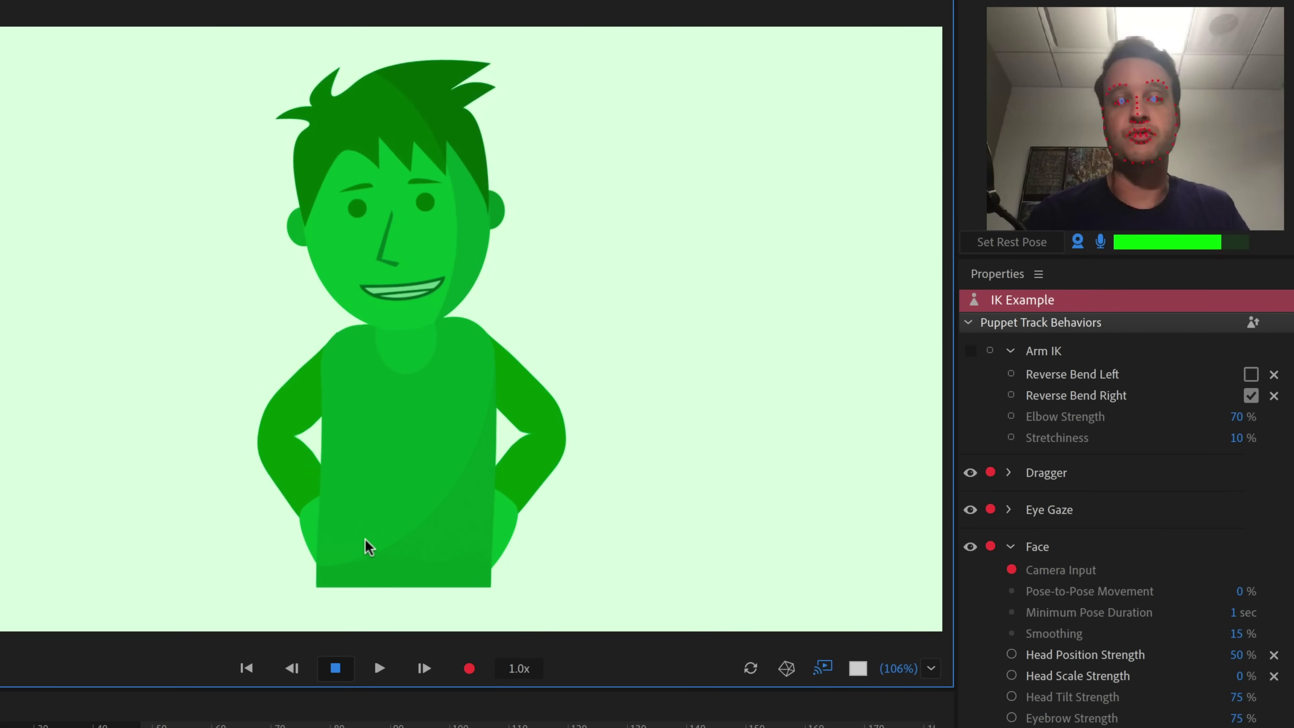
# Step: Drag the puppet's hand up beside its head, stretching the arm toward the top-left
pyautogui.moveTo(365, 539)
pyautogui.mouseDown()
pyautogui.moveTo(347, 549)
pyautogui.moveTo(165, 361)
pyautogui.moveTo(245, 318)
pyautogui.moveTo(313, 309)
pyautogui.moveTo(289, 305)
pyautogui.moveTo(231, 404)
pyautogui.moveTo(228, 384)
pyautogui.moveTo(262, 381)
pyautogui.moveTo(220, 425)
pyautogui.moveTo(208, 532)
pyautogui.moveTo(320, 563)
pyautogui.moveTo(364, 543)
pyautogui.mouseUp()
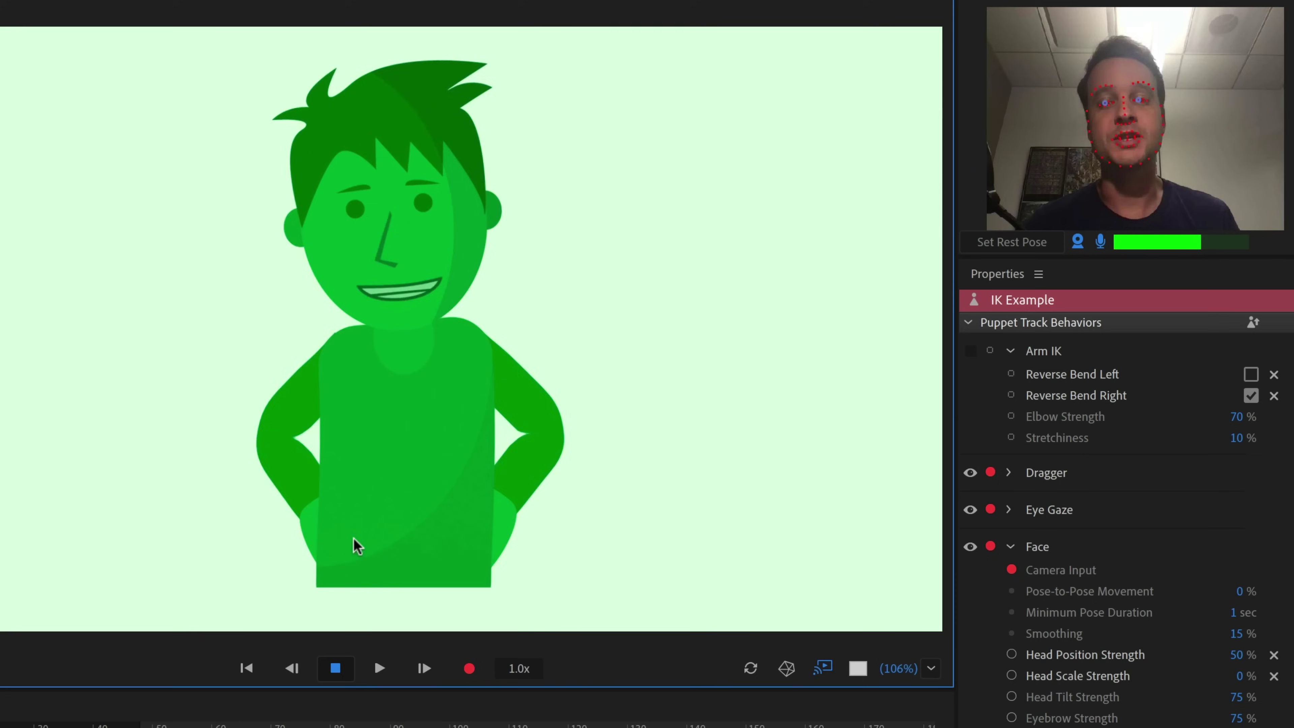
pyautogui.moveTo(353, 537); pyautogui.dragTo(255, 365)
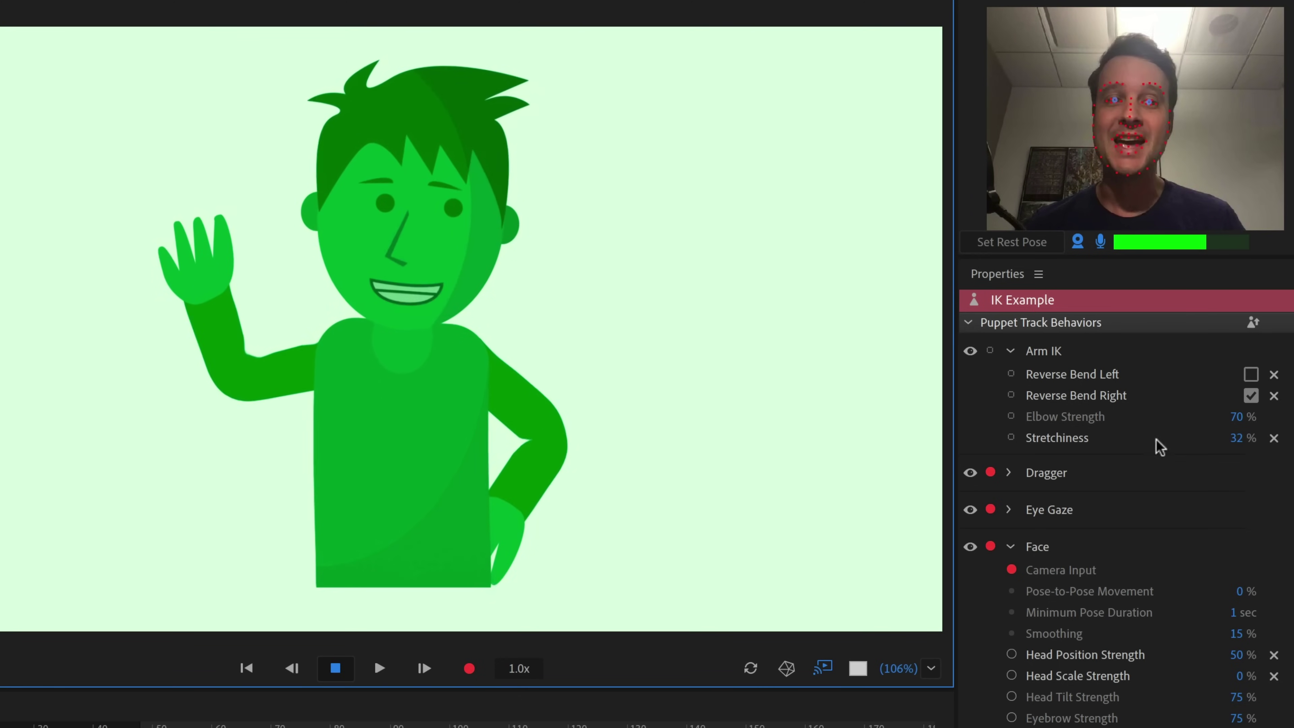
# Step: Compare arm bends with Reverse Bend Right, leave it on, lower Stretchiness to 20%, and drag the hand
pyautogui.click(1252, 396)
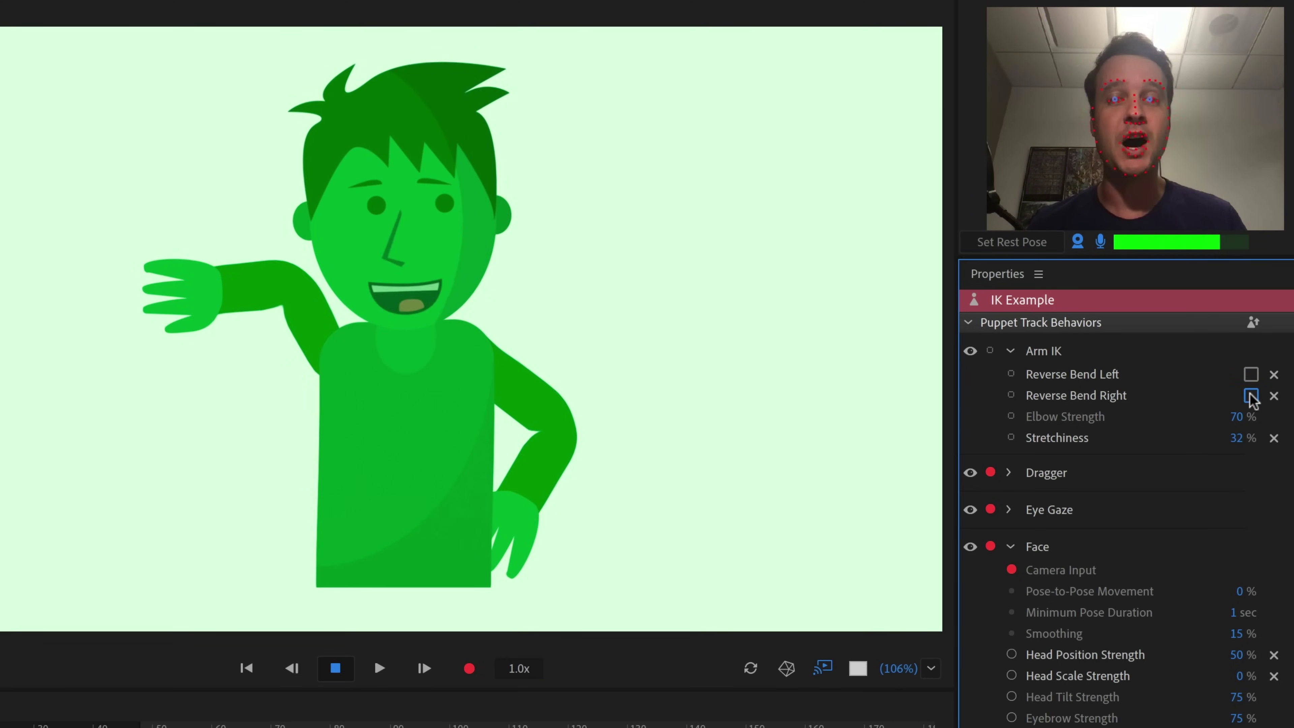
pyautogui.click(1252, 396)
pyautogui.click(1251, 396)
pyautogui.click(1252, 396)
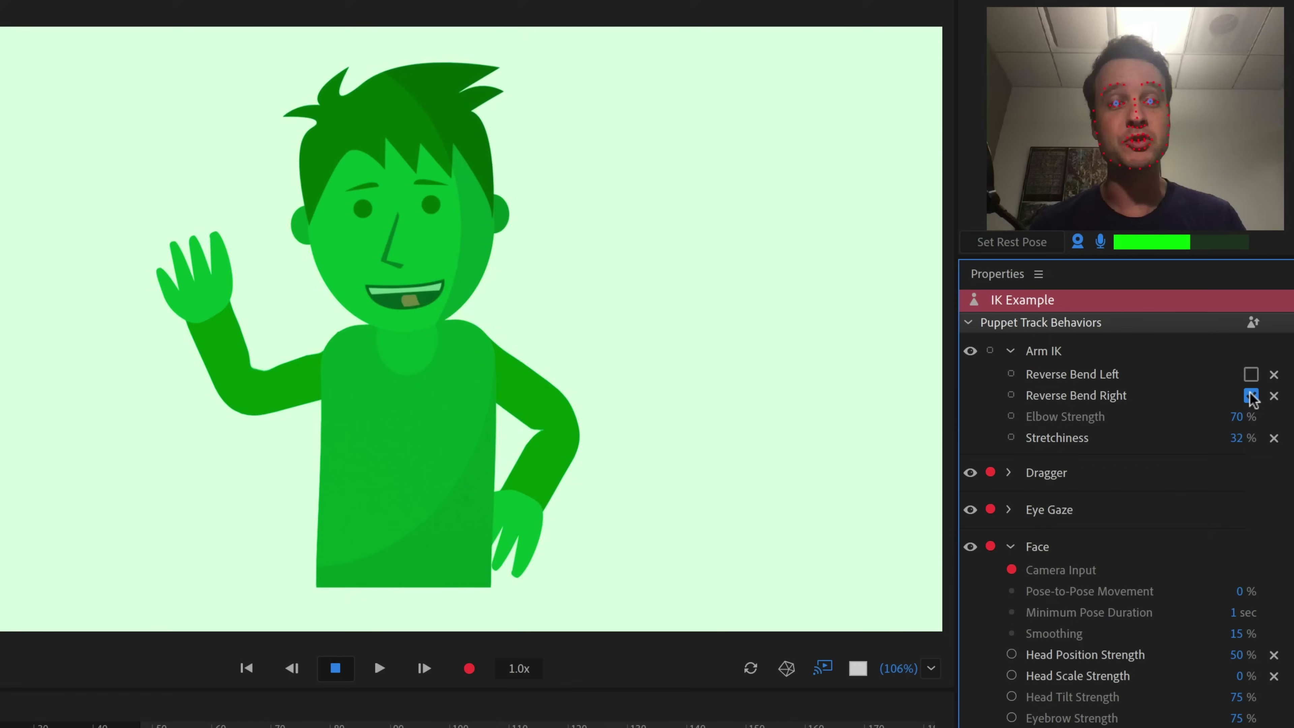
pyautogui.moveTo(1243, 437); pyautogui.dragTo(1225, 439)
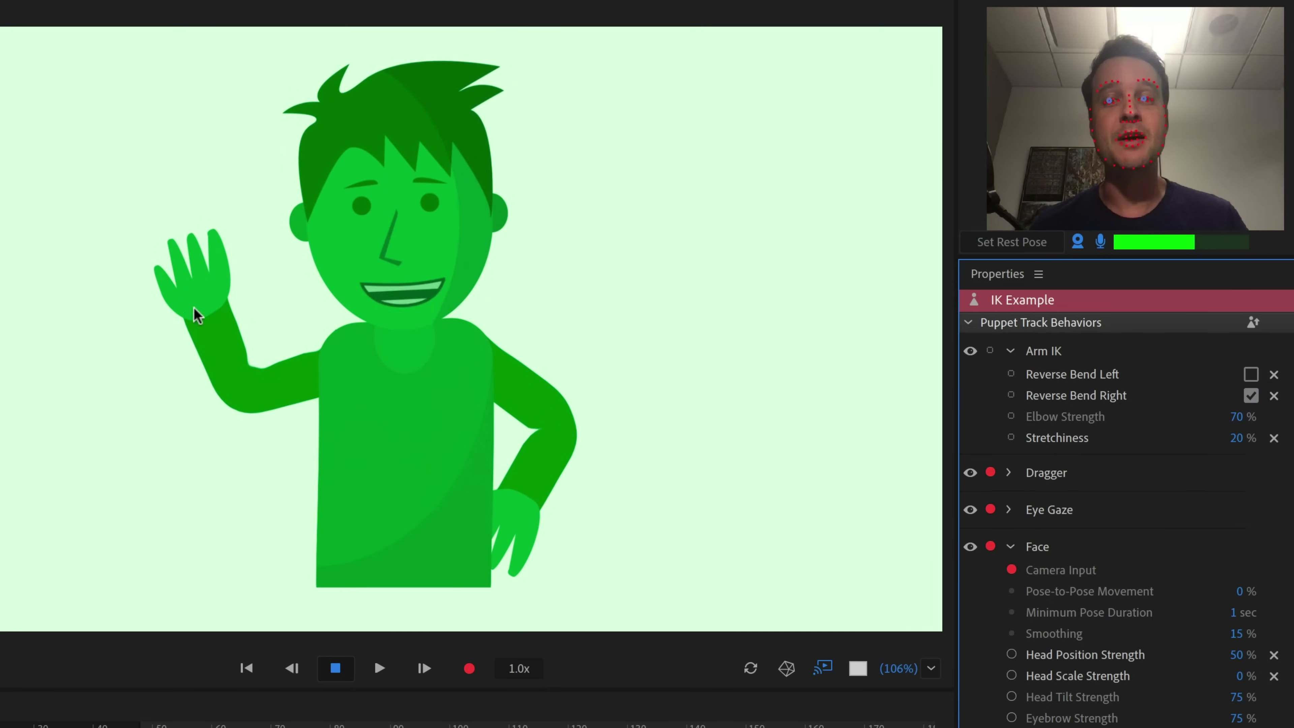
pyautogui.moveTo(197, 315)
pyautogui.mouseDown()
pyautogui.moveTo(86, 396)
pyautogui.moveTo(49, 371)
pyautogui.moveTo(114, 213)
pyautogui.moveTo(57, 327)
pyautogui.moveTo(32, 303)
pyautogui.moveTo(208, 324)
pyautogui.mouseUp()
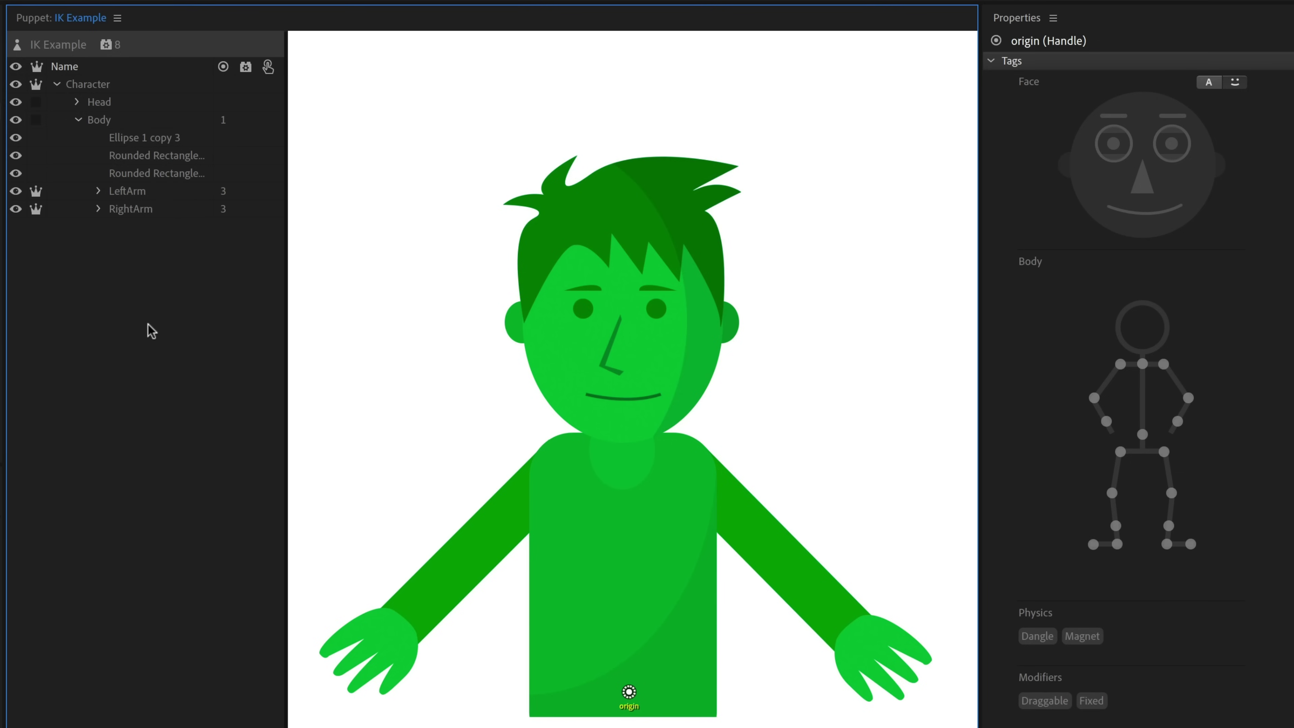
pyautogui.click(133, 85)
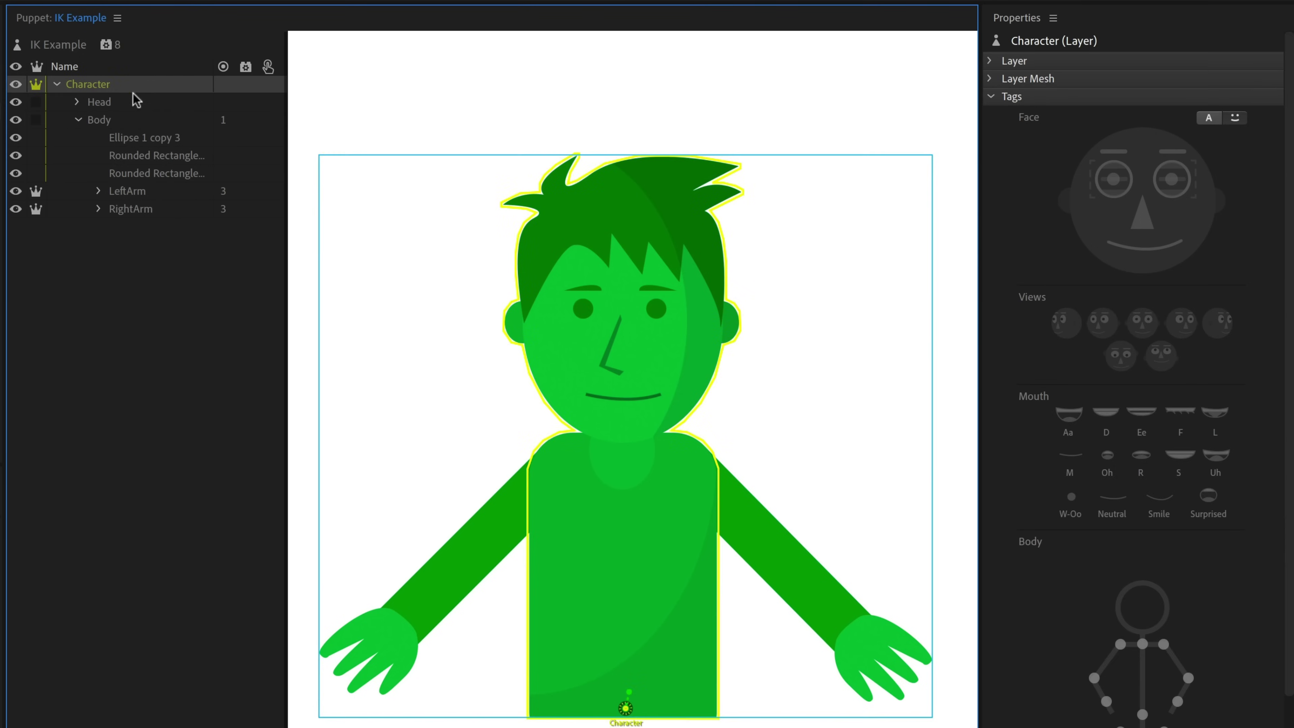
pyautogui.click(137, 102)
pyautogui.click(127, 120)
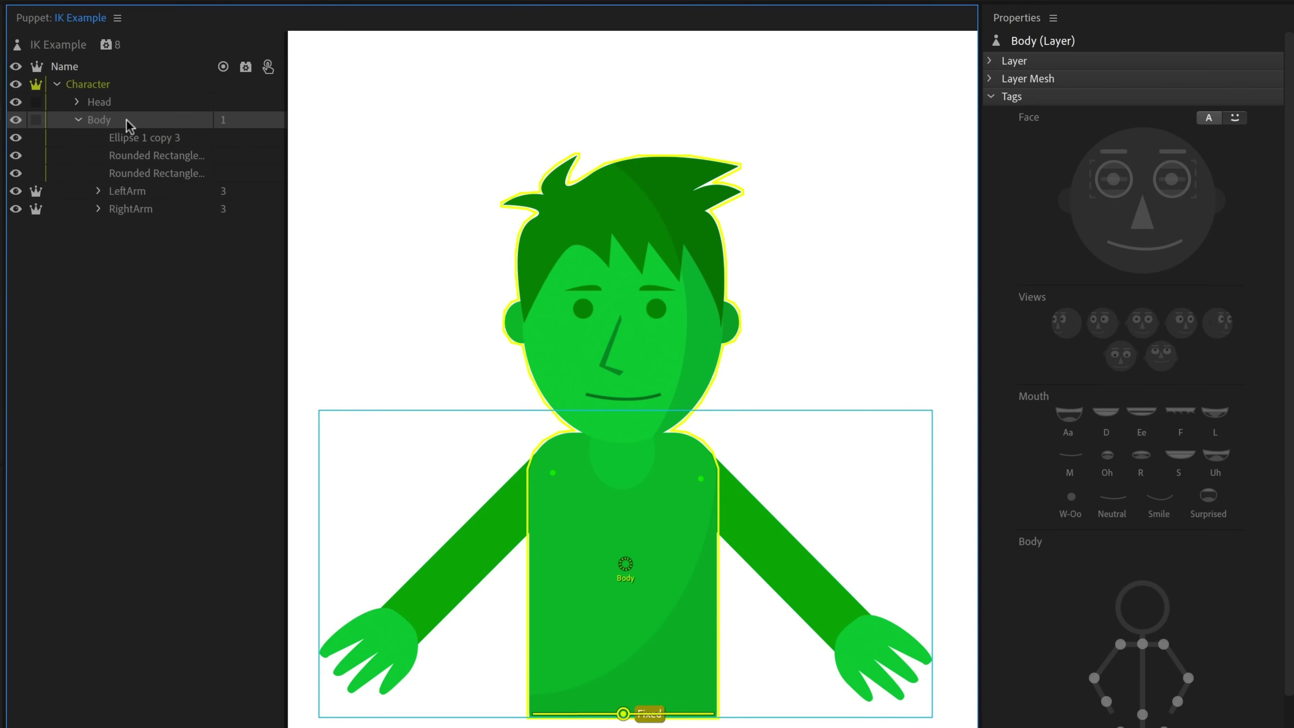
pyautogui.click(139, 192)
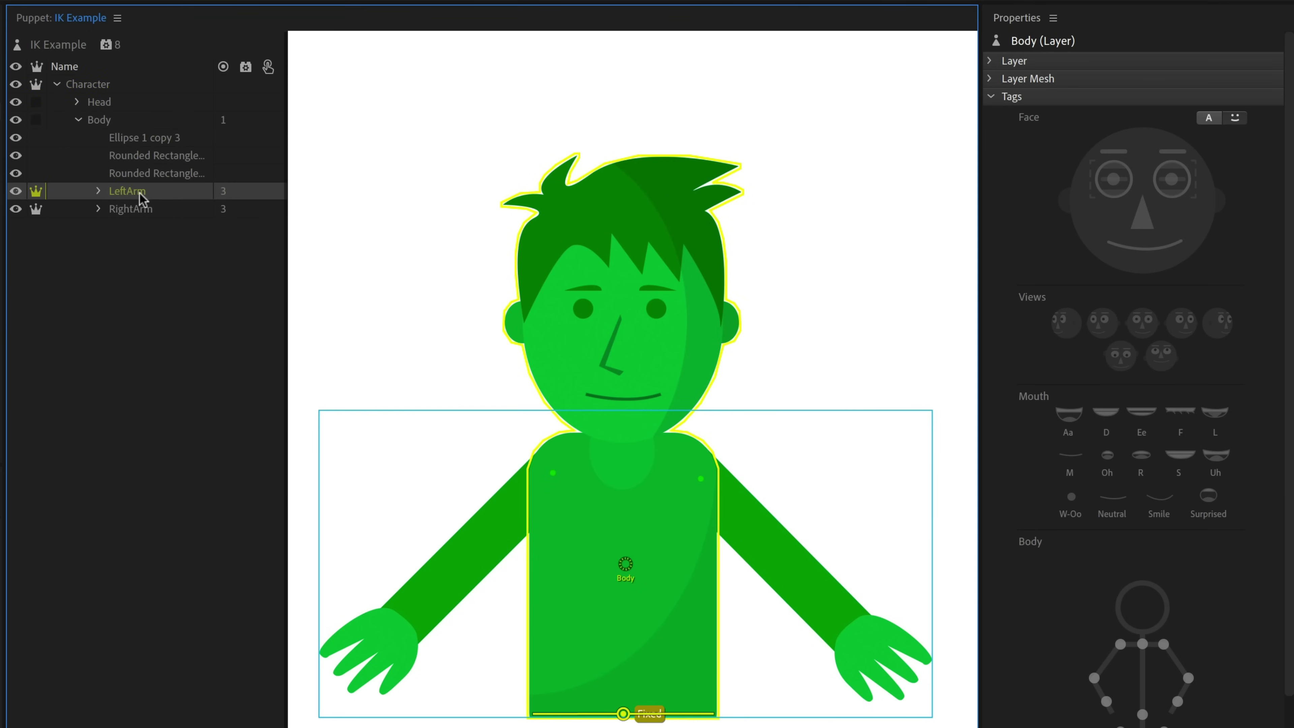
pyautogui.click(147, 215)
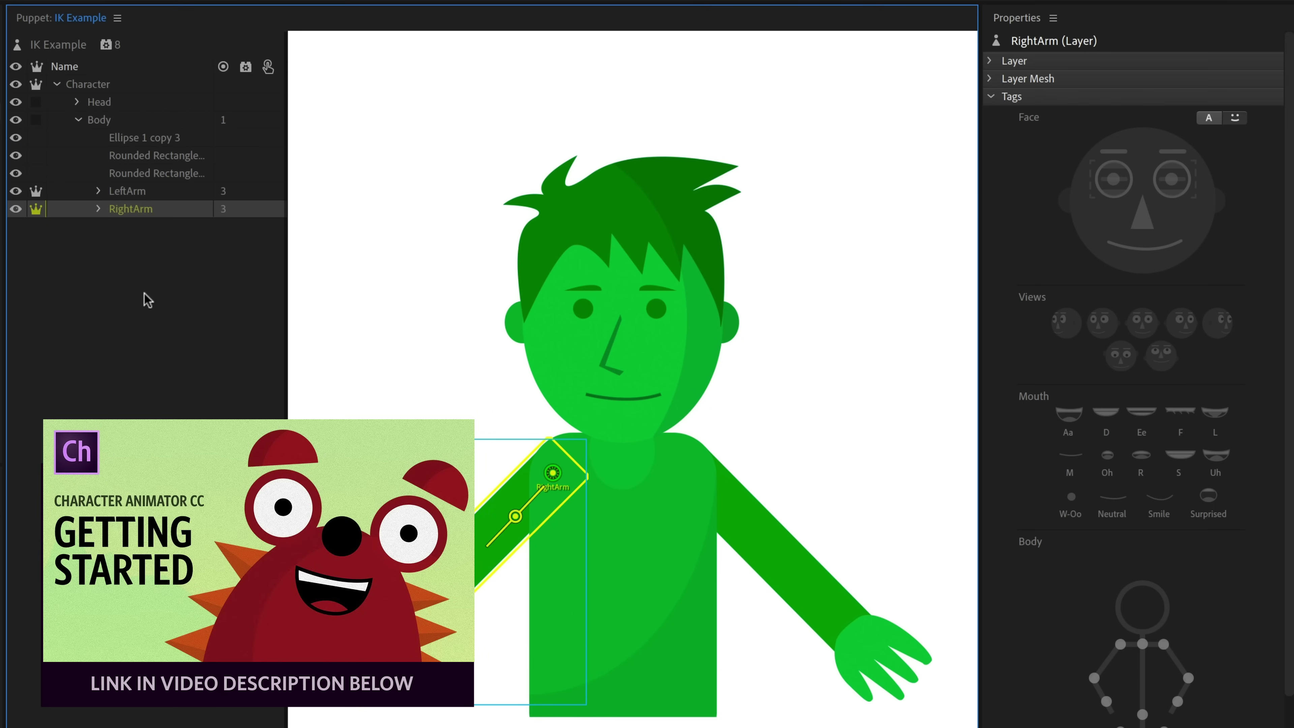
pyautogui.click(144, 194)
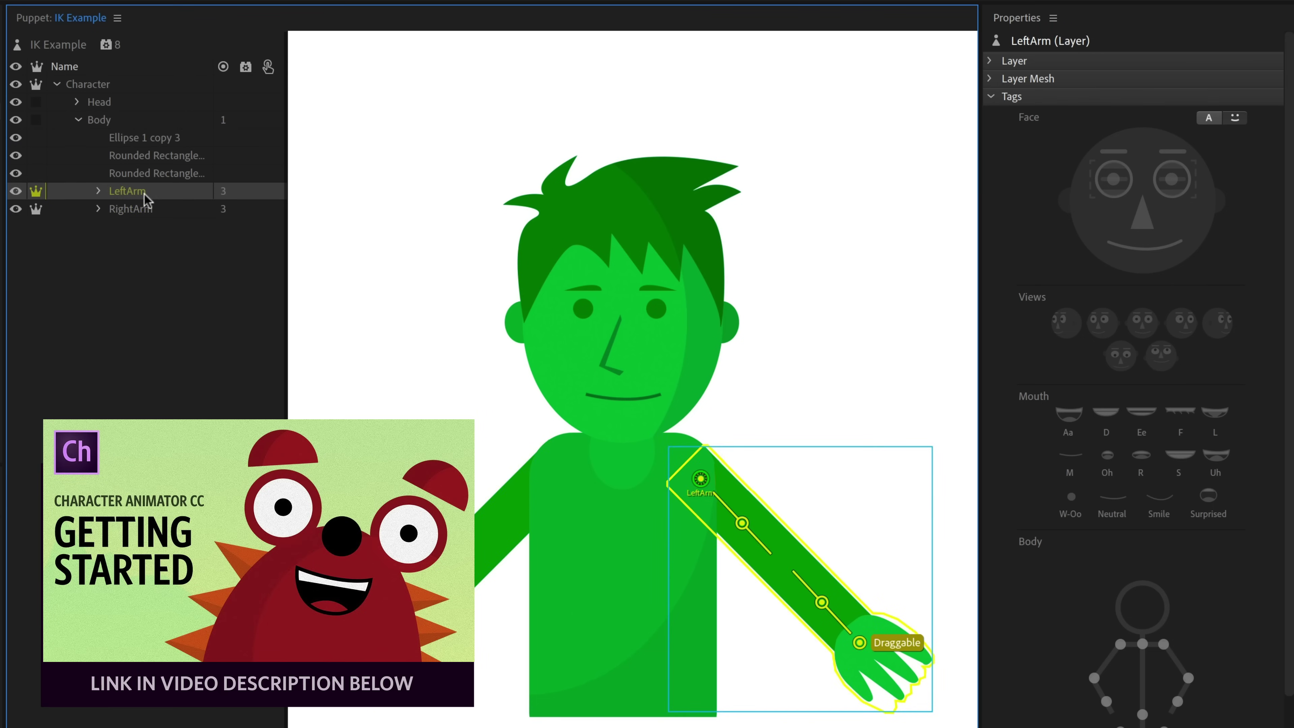
pyautogui.click(144, 210)
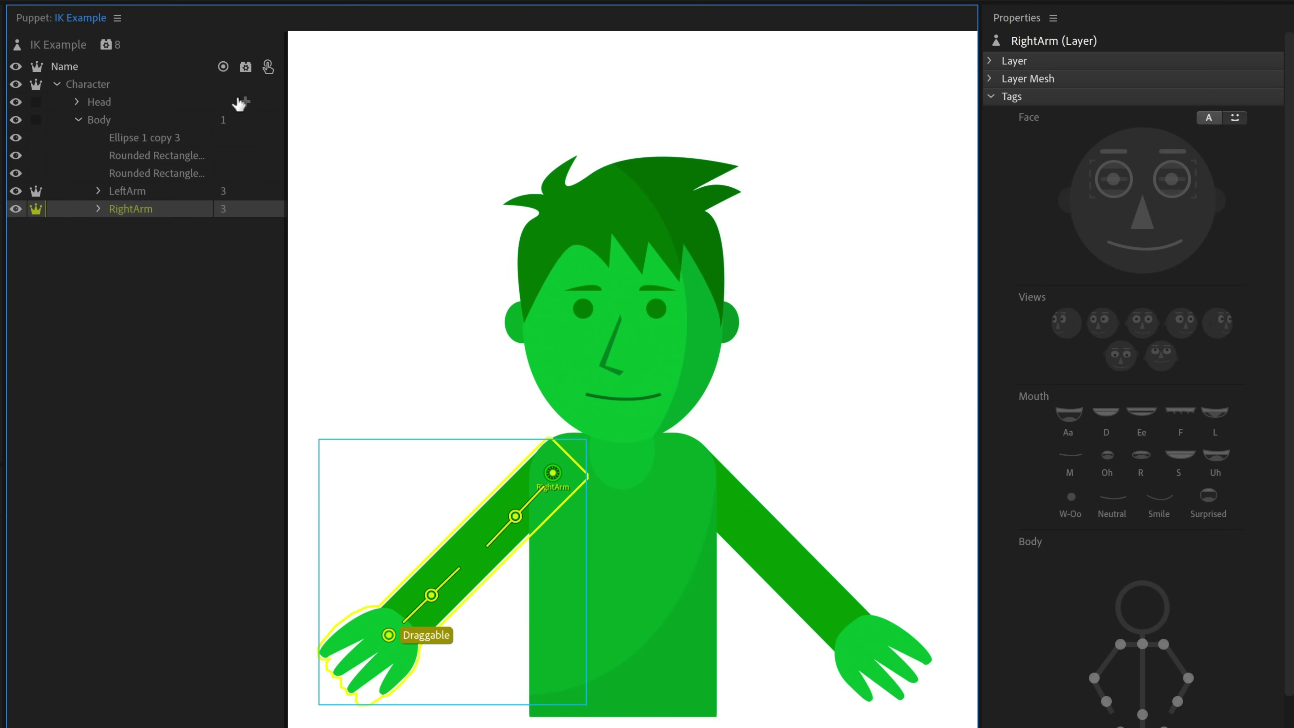
# Step: Add the Arm IK behavior to the whole IK Example puppet and expand its Handles list
pyautogui.click(149, 44)
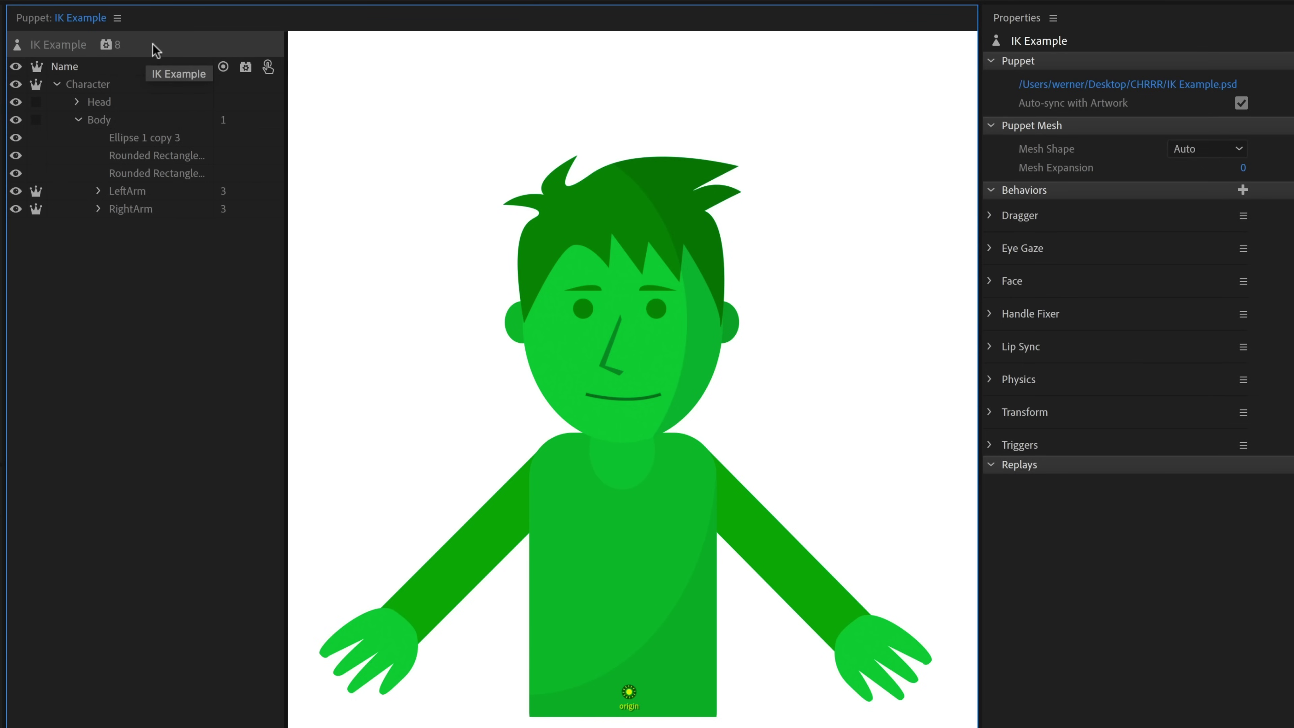
pyautogui.moveTo(125, 51)
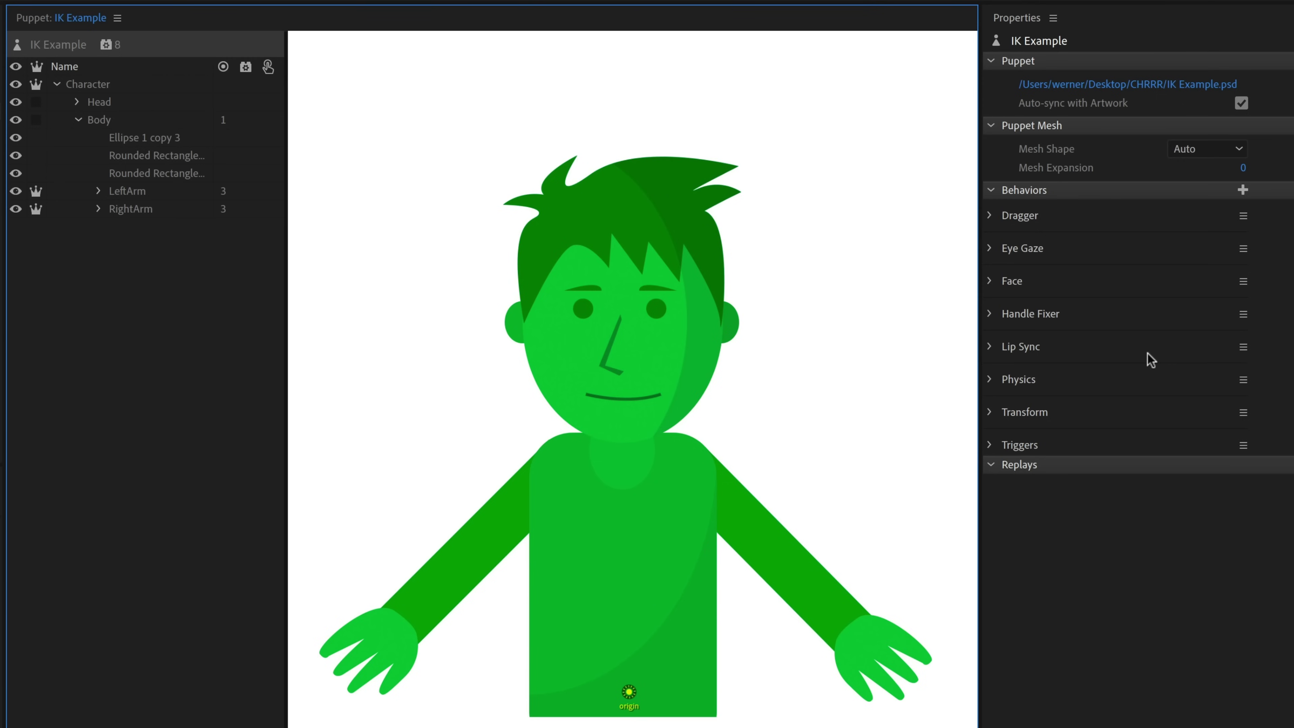
pyautogui.click(1243, 190)
pyautogui.click(1199, 206)
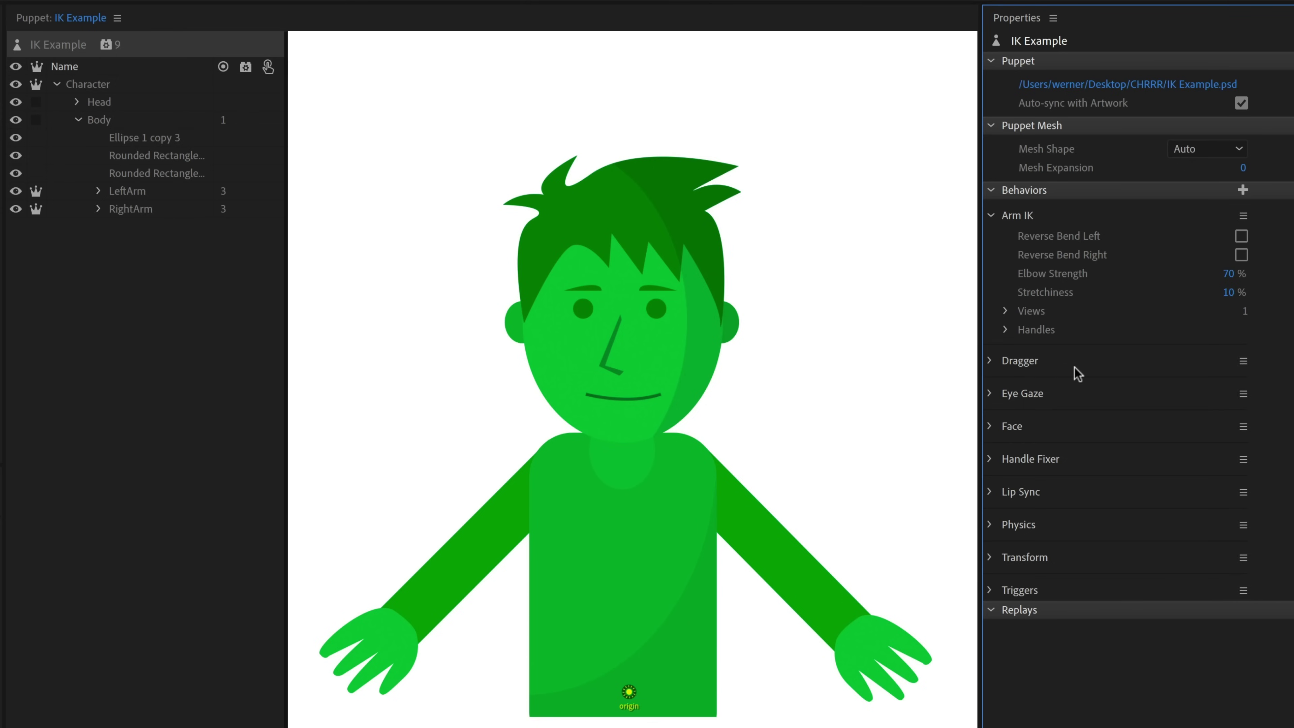
pyautogui.click(113, 473)
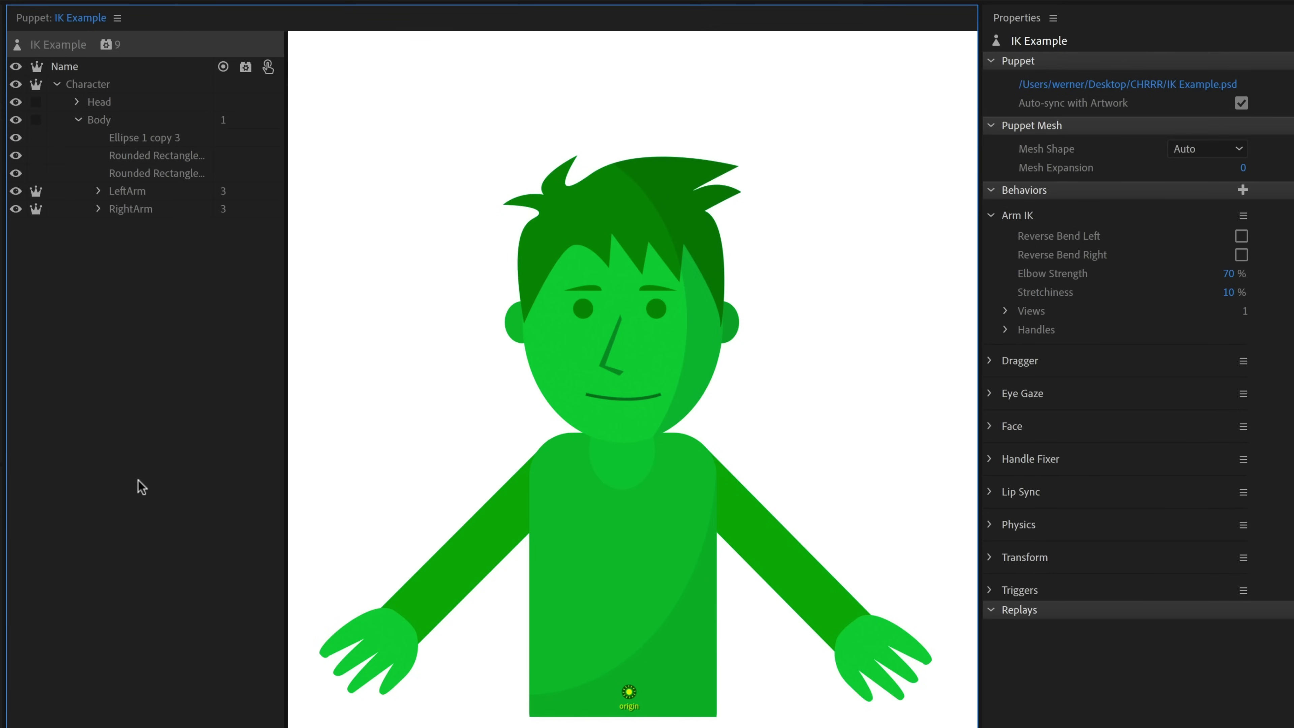
pyautogui.click(1007, 330)
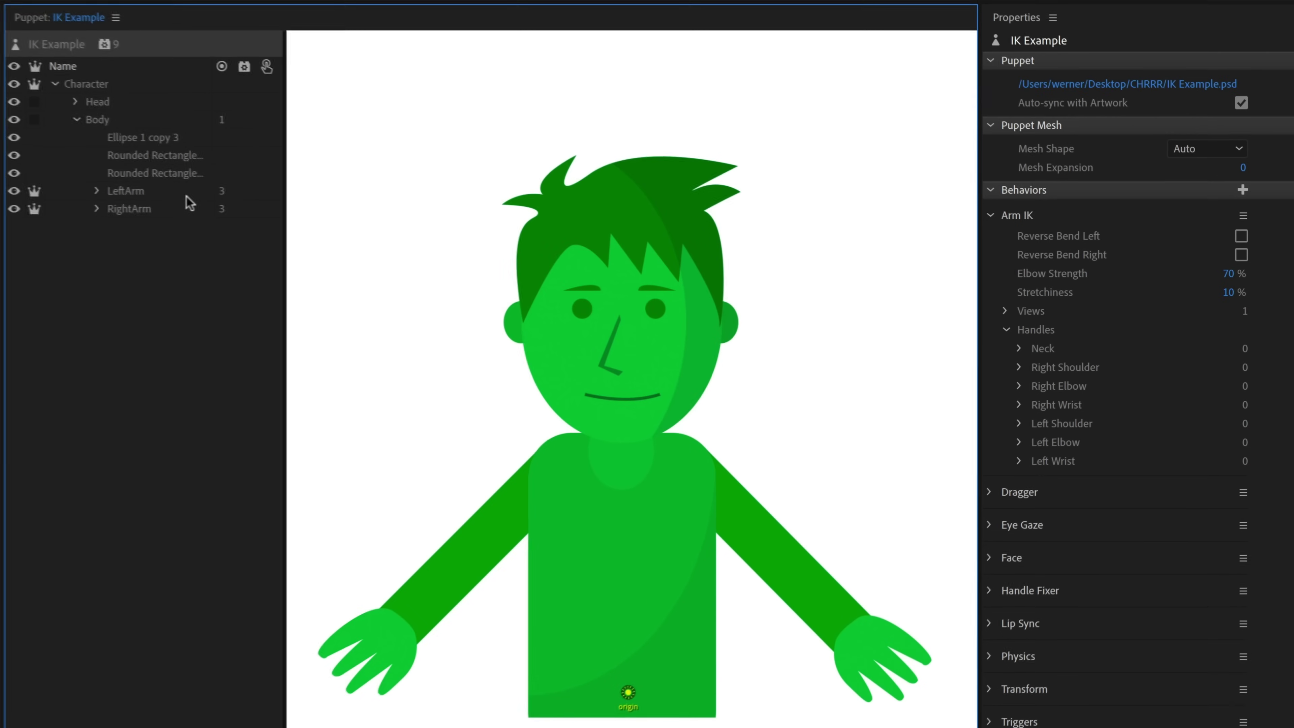
# Step: On the LeftArm layer, tag the shoulder handle as Left Shoulder
pyautogui.click(178, 193)
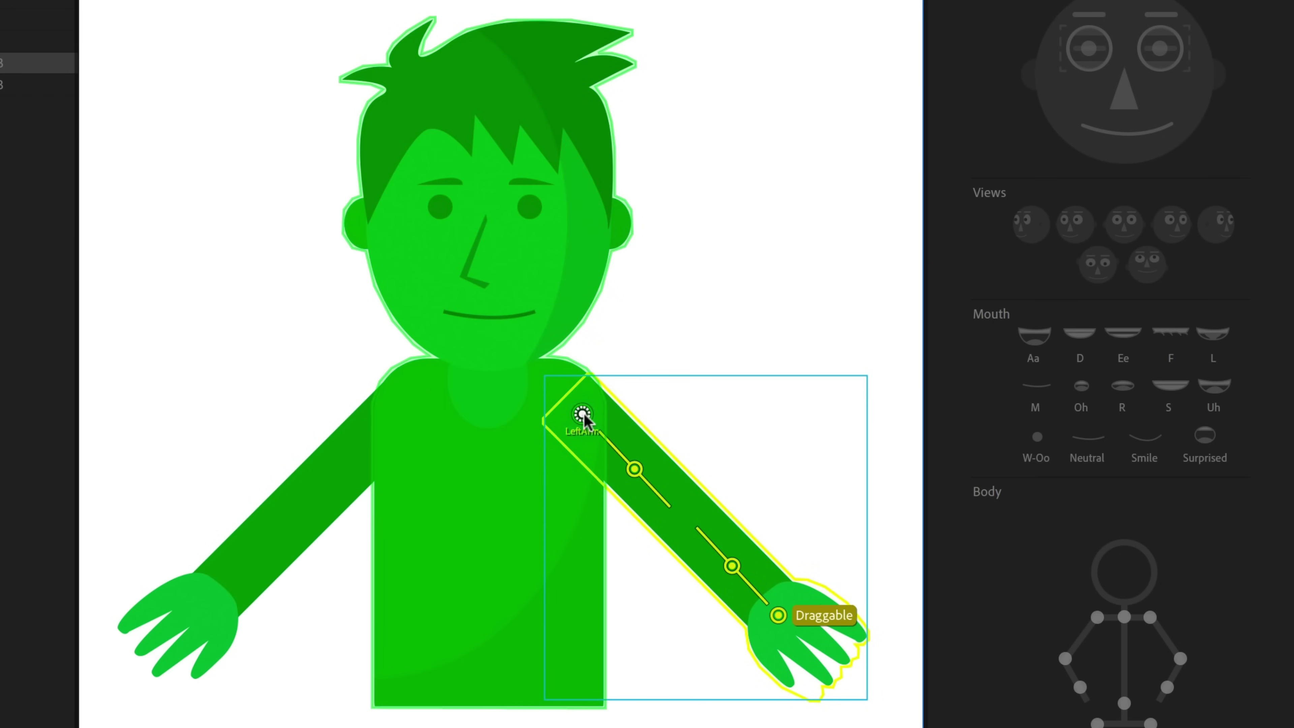
pyautogui.click(583, 414)
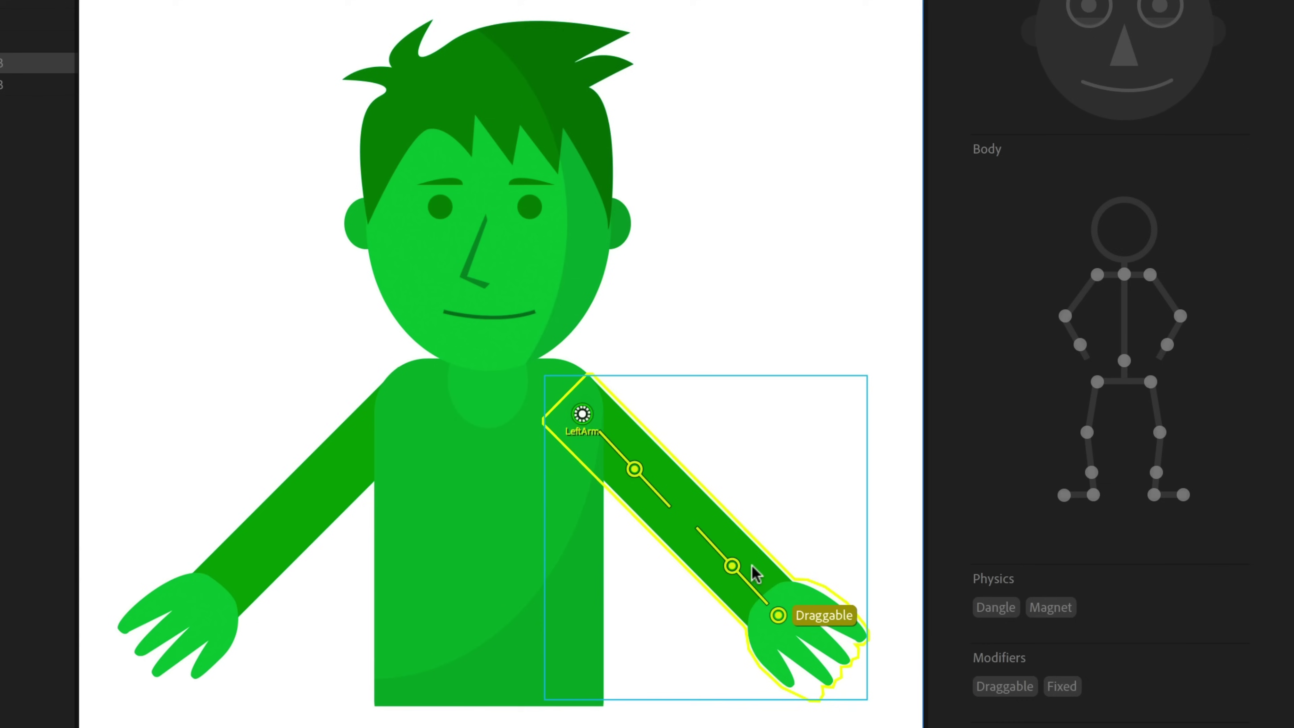
pyautogui.click(778, 615)
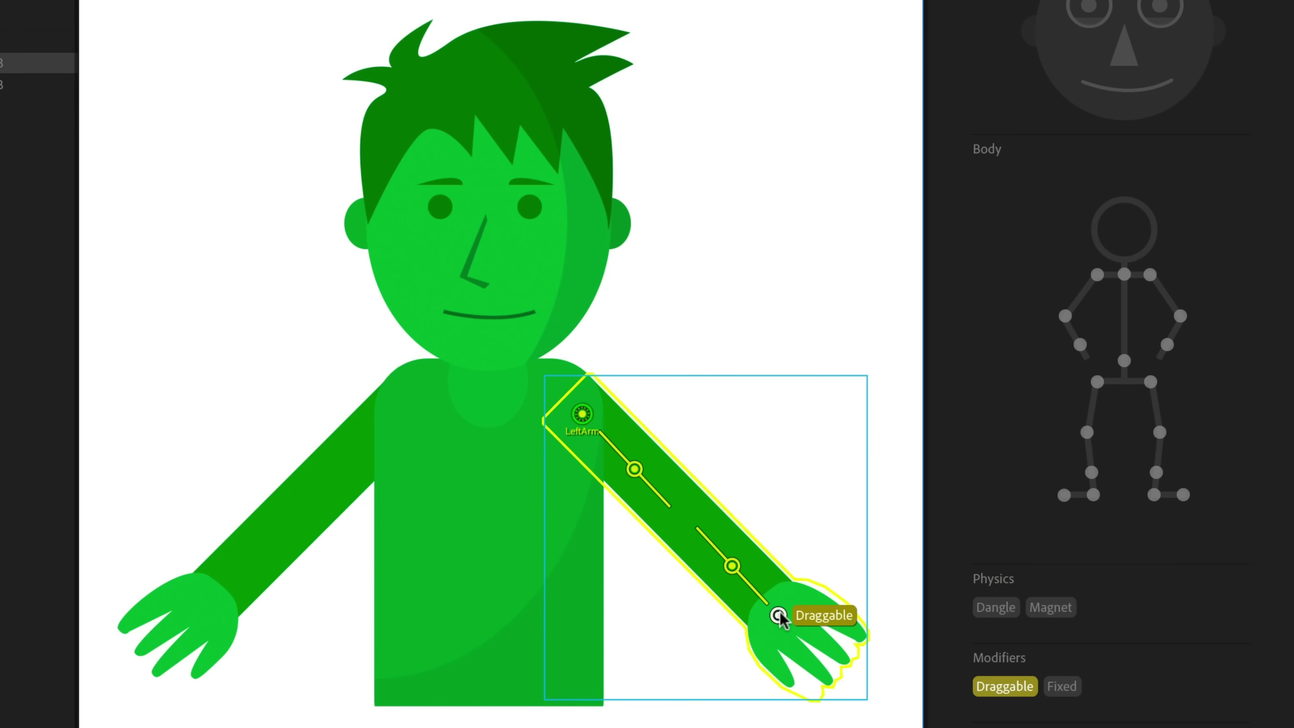
pyautogui.click(583, 413)
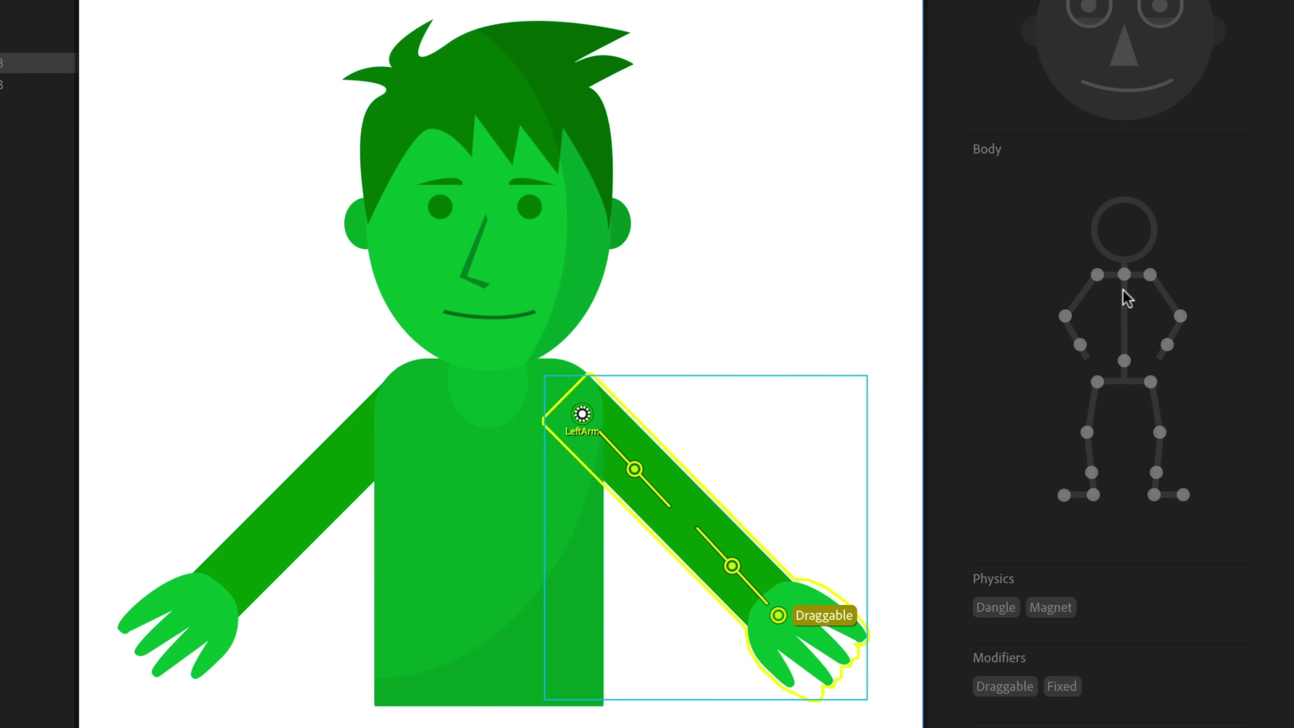
pyautogui.click(1151, 278)
pyautogui.click(1151, 277)
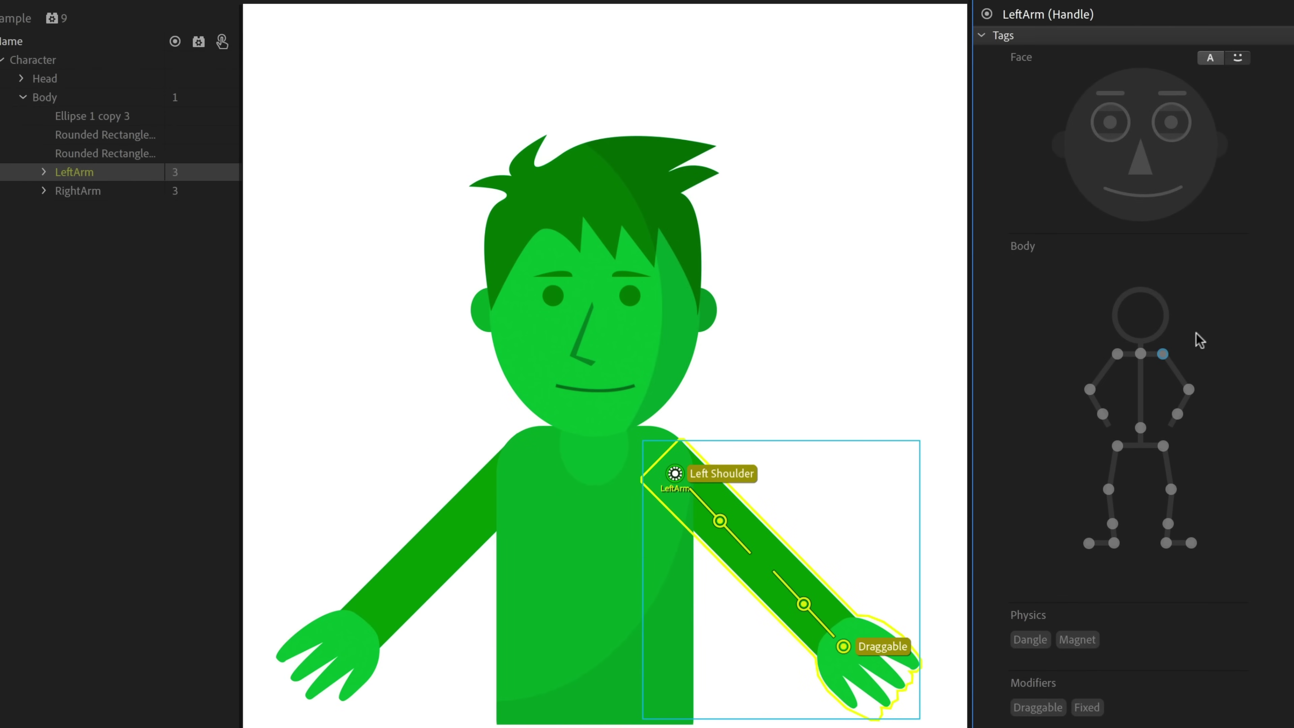
pyautogui.click(1211, 58)
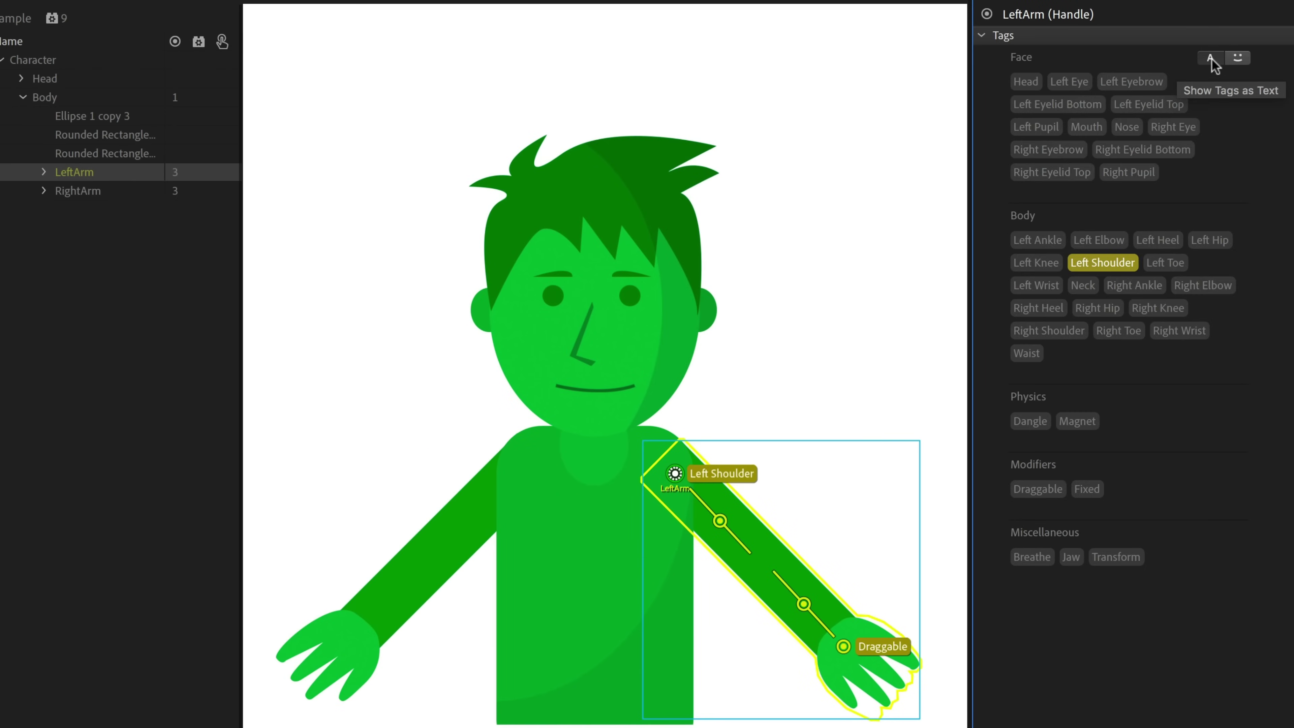
pyautogui.click(1241, 62)
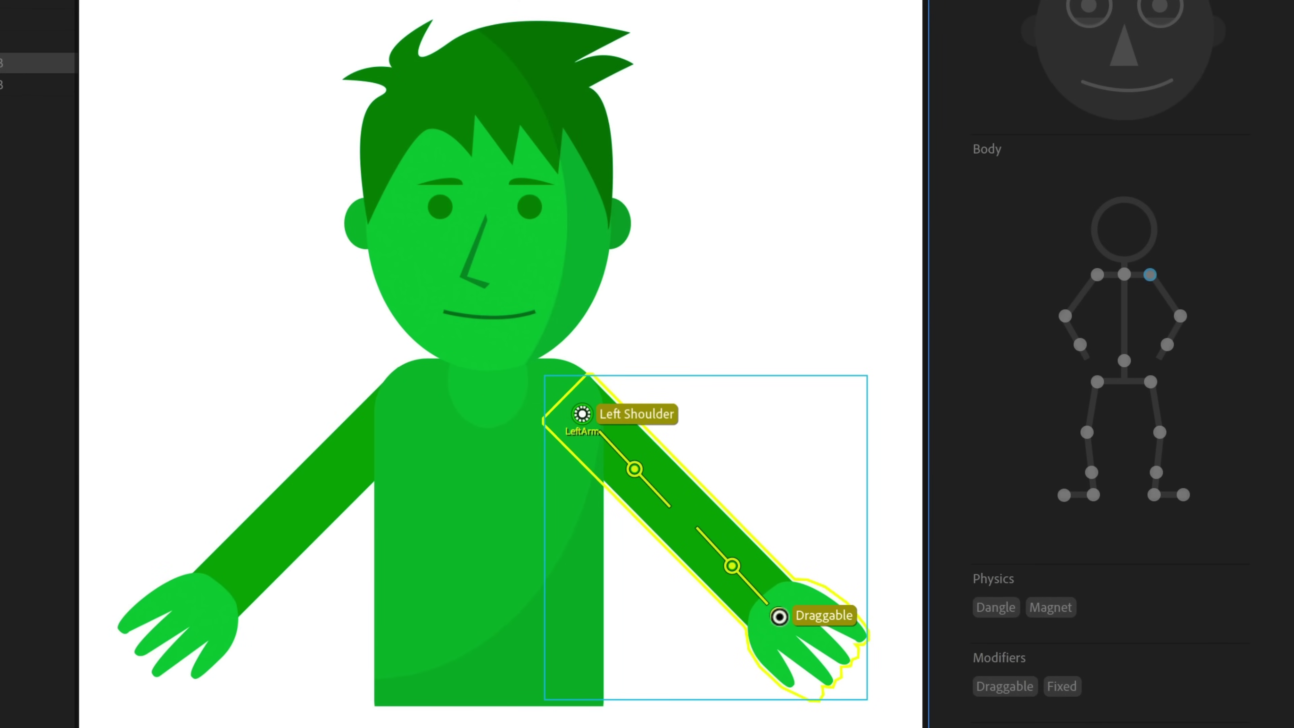
# Step: Tag the left hand's handle Left Wrist and the mid-arm handle Left Elbow
pyautogui.click(779, 615)
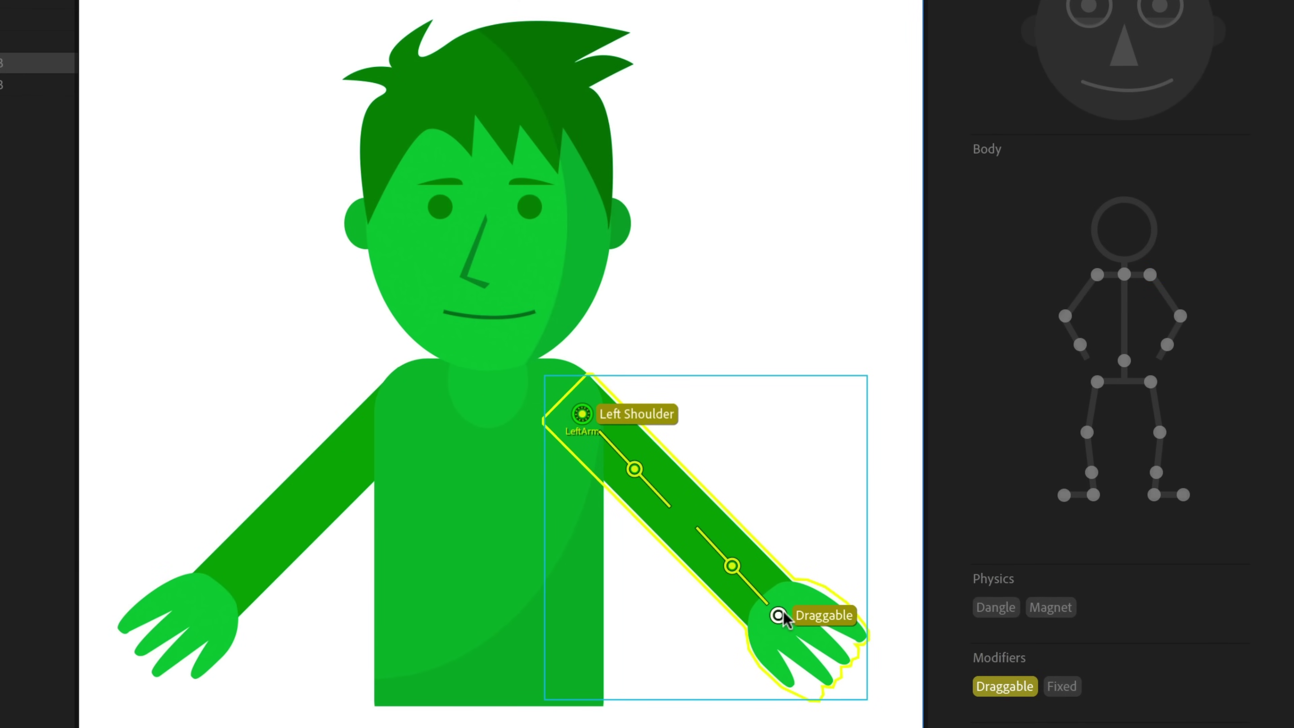
pyautogui.click(1168, 340)
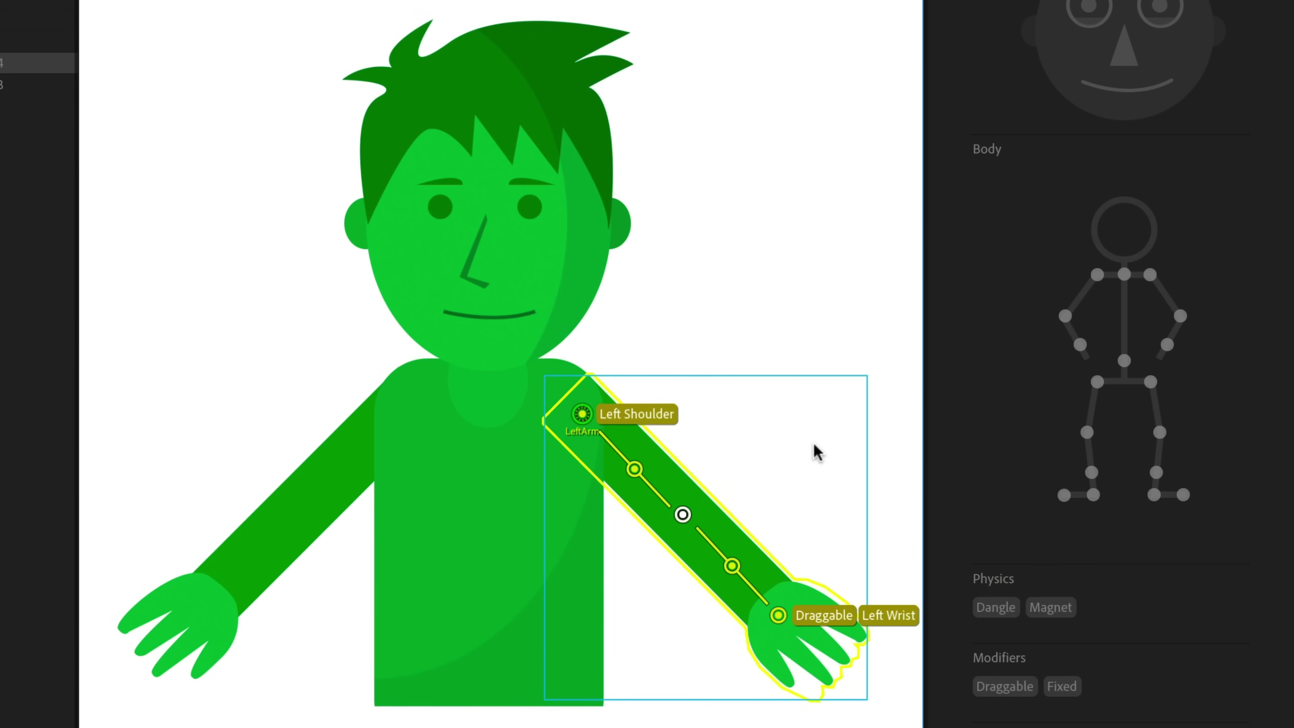
pyautogui.click(1180, 316)
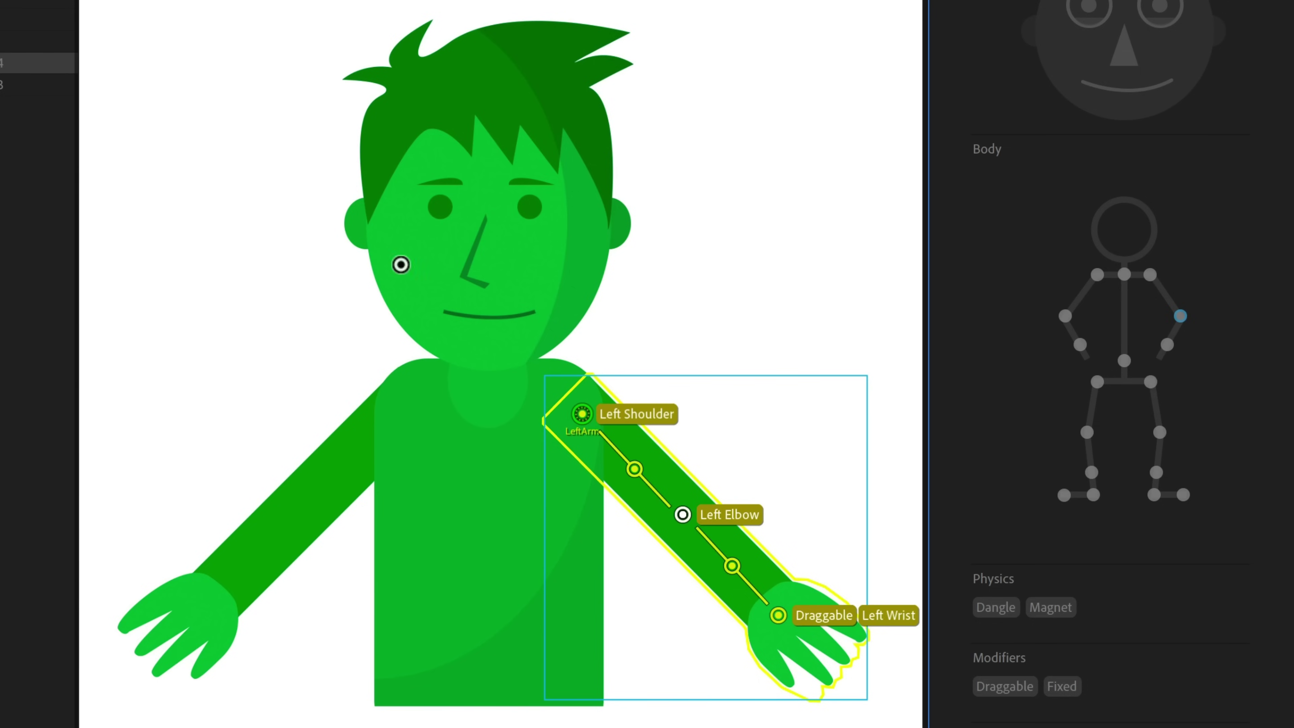
pyautogui.click(45, 128)
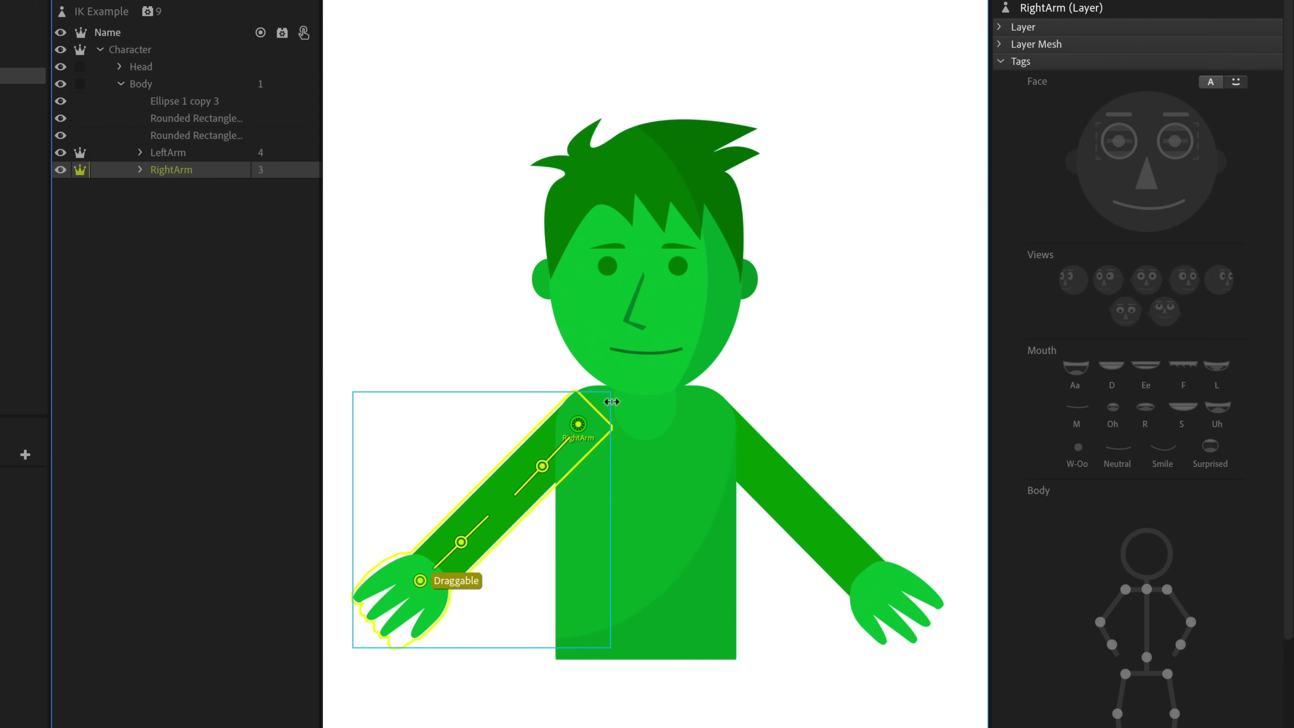
# Step: Tag the right shoulder handle Right Shoulder and add a mid-arm handle tagged Right Elbow
pyautogui.click(579, 424)
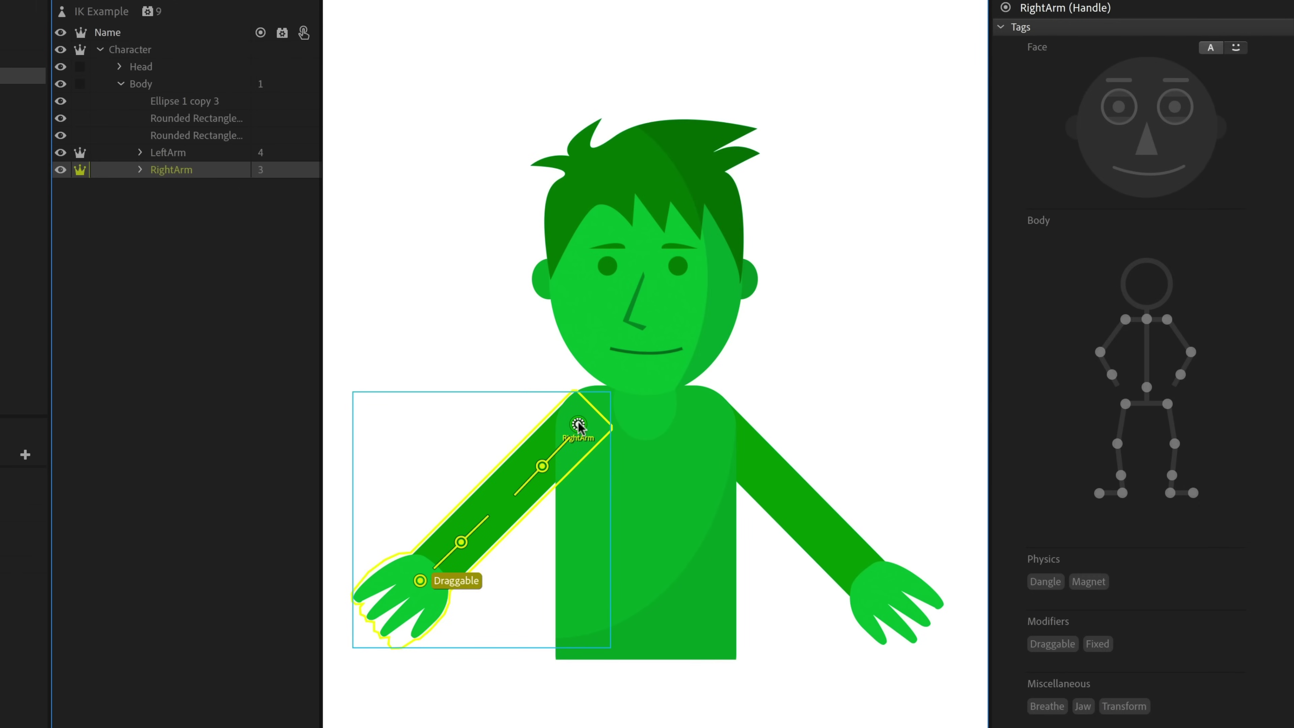
pyautogui.click(1126, 320)
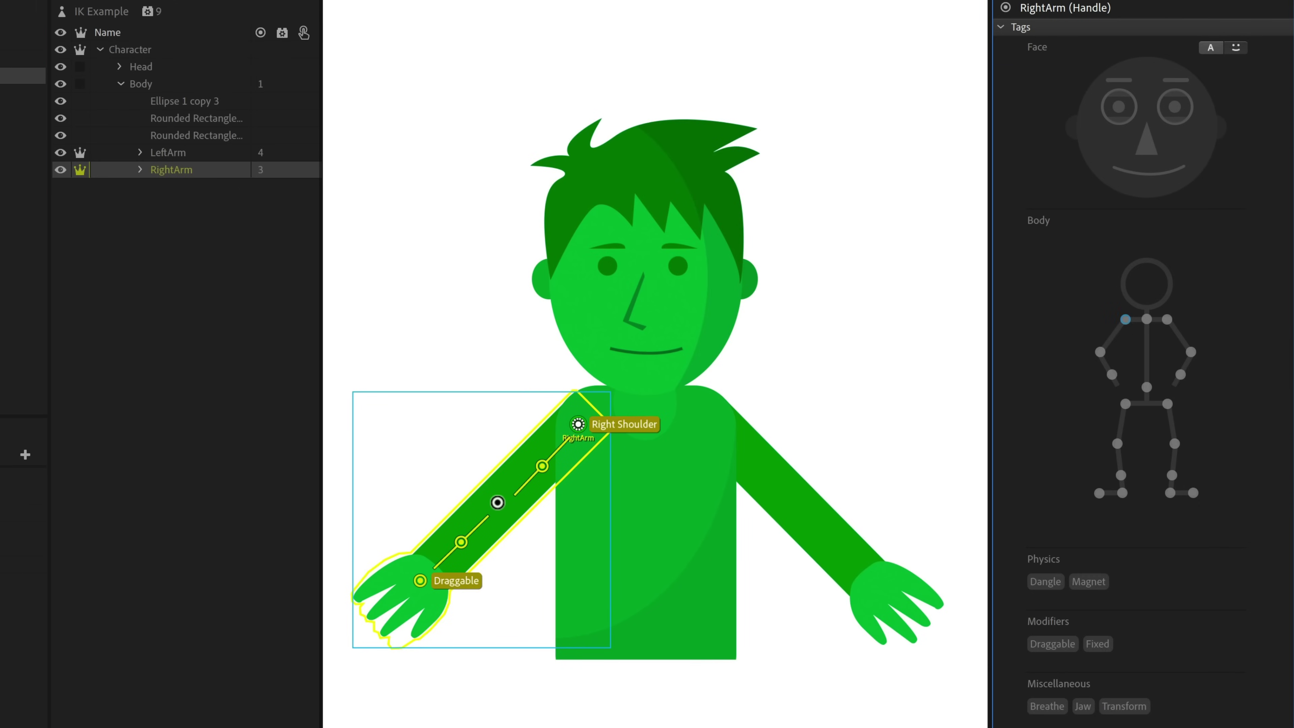
pyautogui.click(618, 483)
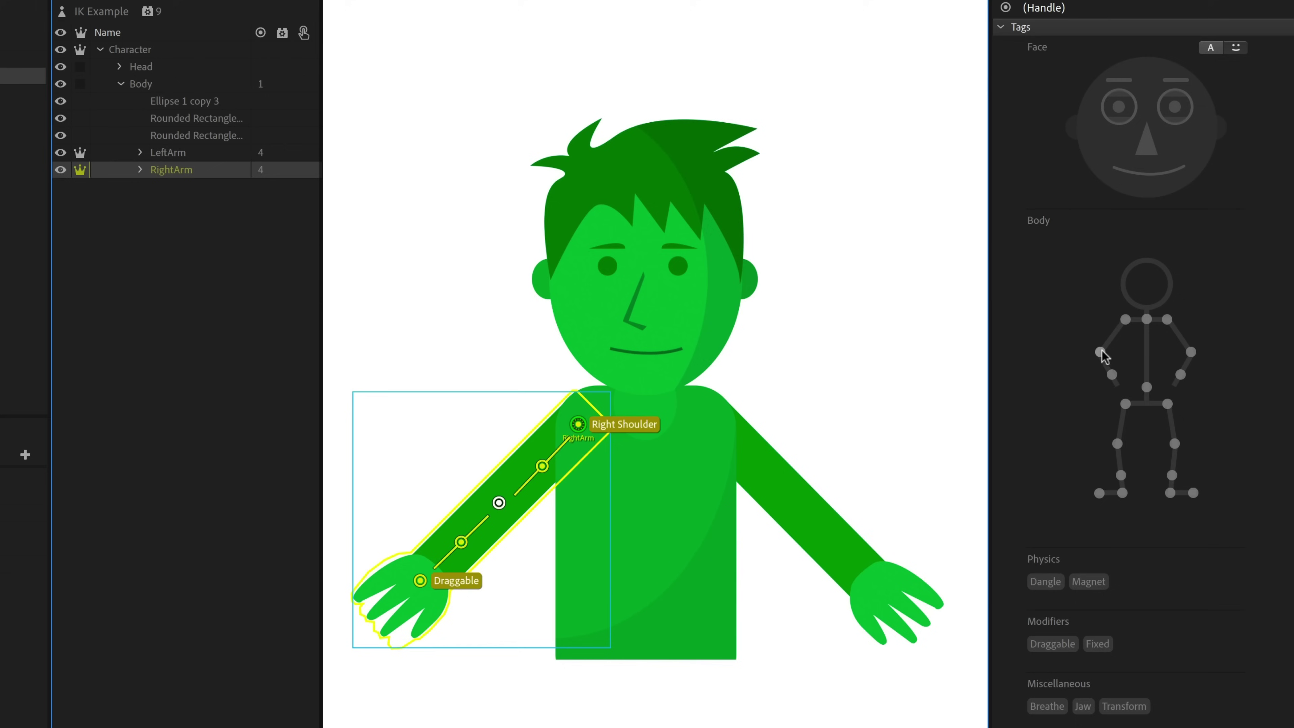
pyautogui.click(1101, 351)
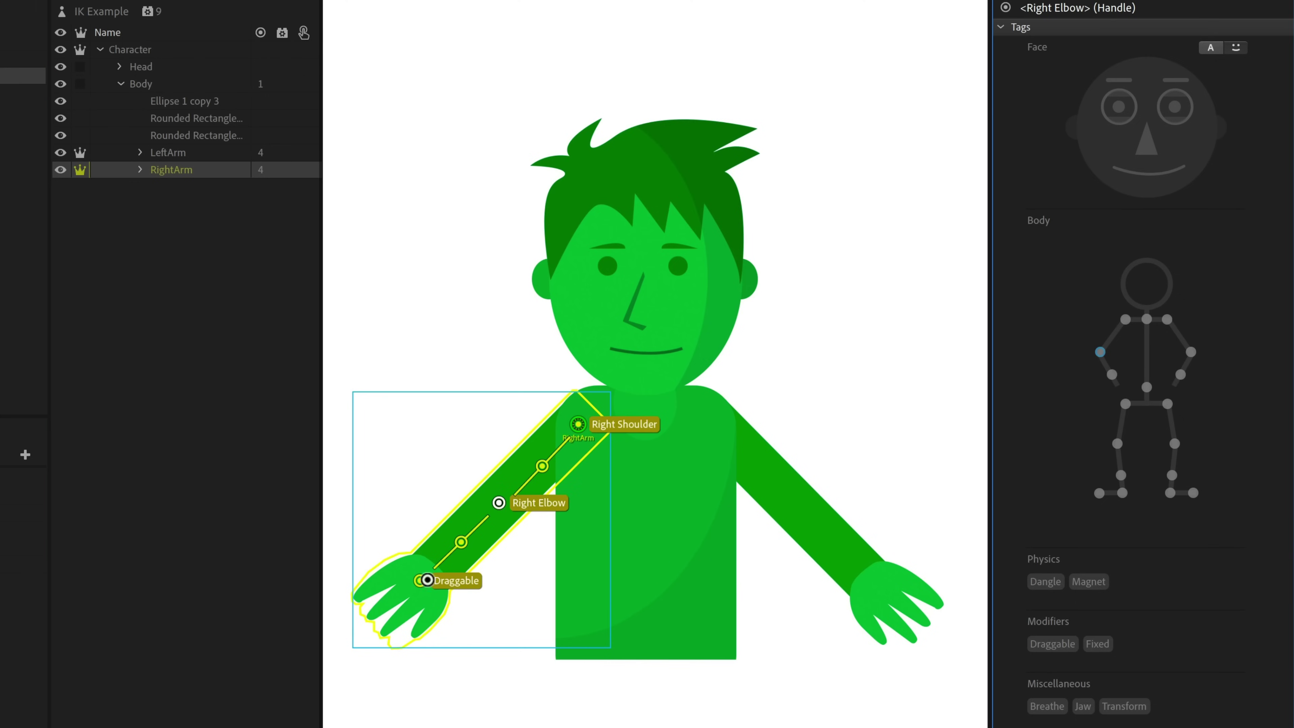
# Step: Tag the right hand's Draggable handle Right Wrist and the Head layer's handle Neck
pyautogui.click(420, 581)
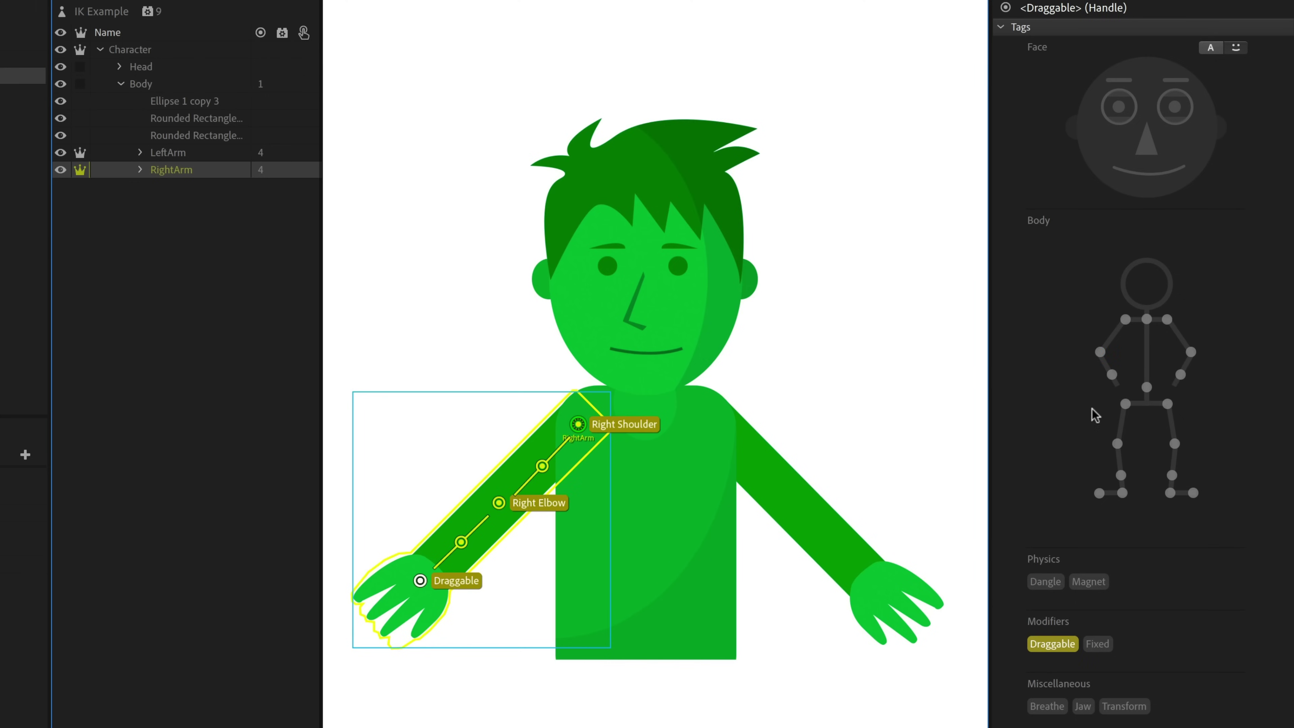
pyautogui.click(1117, 372)
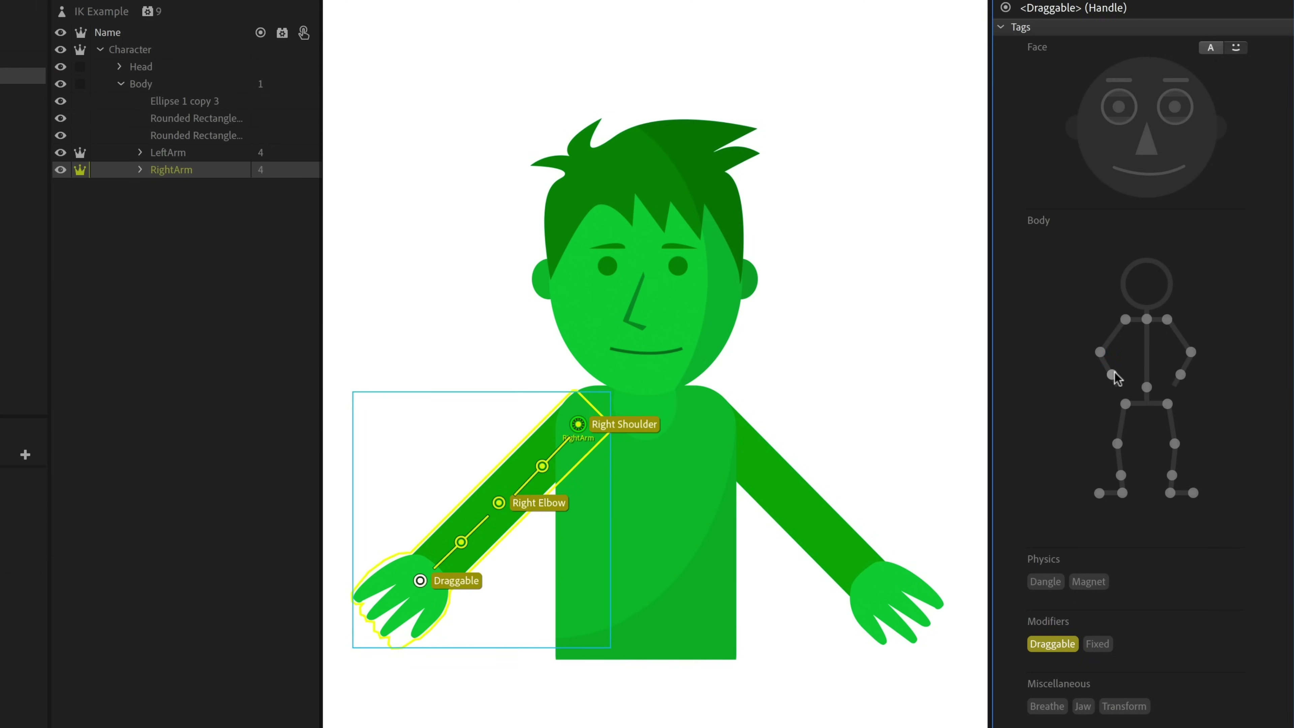
pyautogui.click(1112, 375)
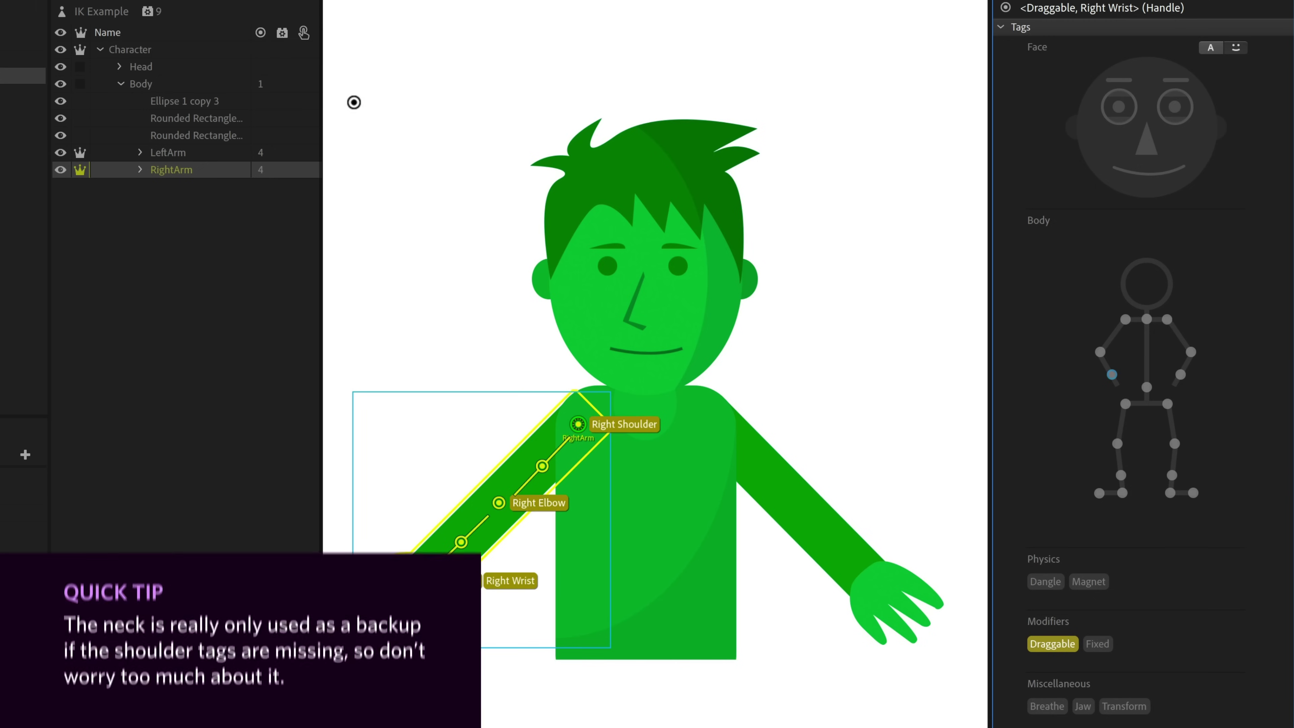
pyautogui.click(146, 68)
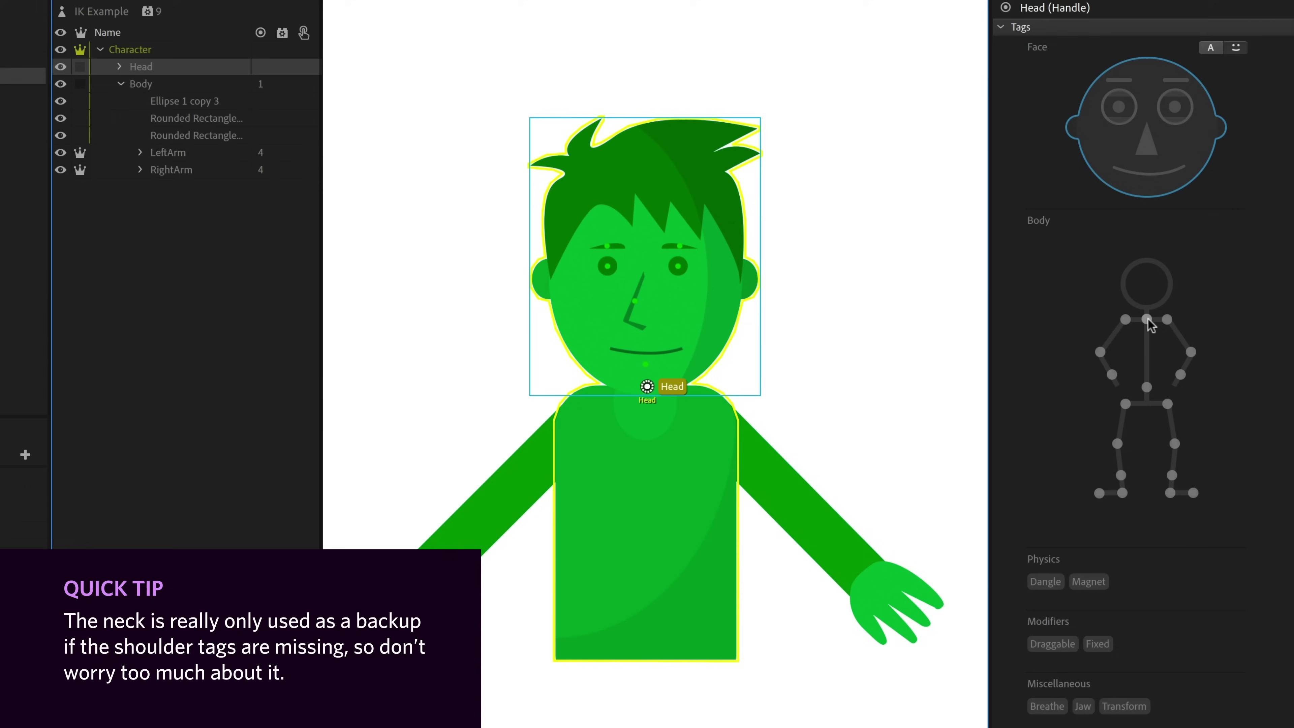
pyautogui.click(1146, 319)
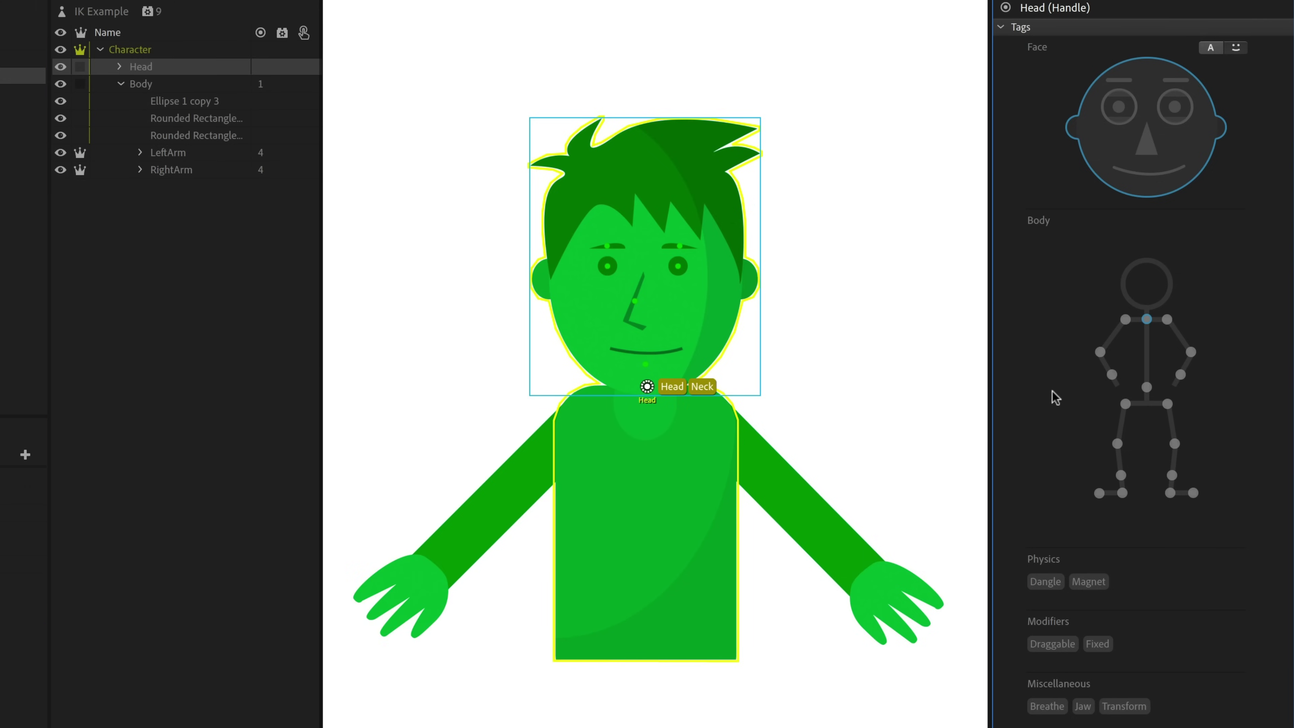
# Step: View the whole puppet's Arm IK properties, then raise and lower both hands to test elbow bending
pyautogui.click(197, 14)
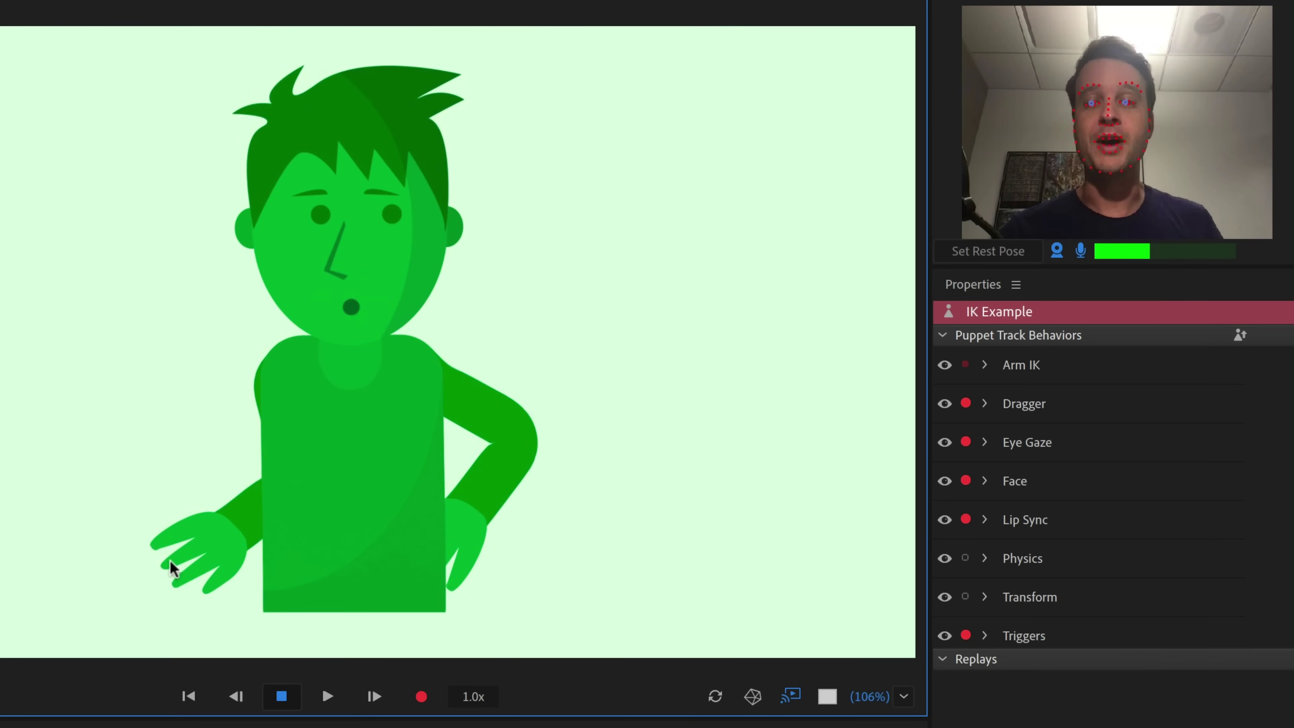
pyautogui.moveTo(170, 569); pyautogui.dragTo(148, 402)
pyautogui.moveTo(565, 594); pyautogui.dragTo(578, 365)
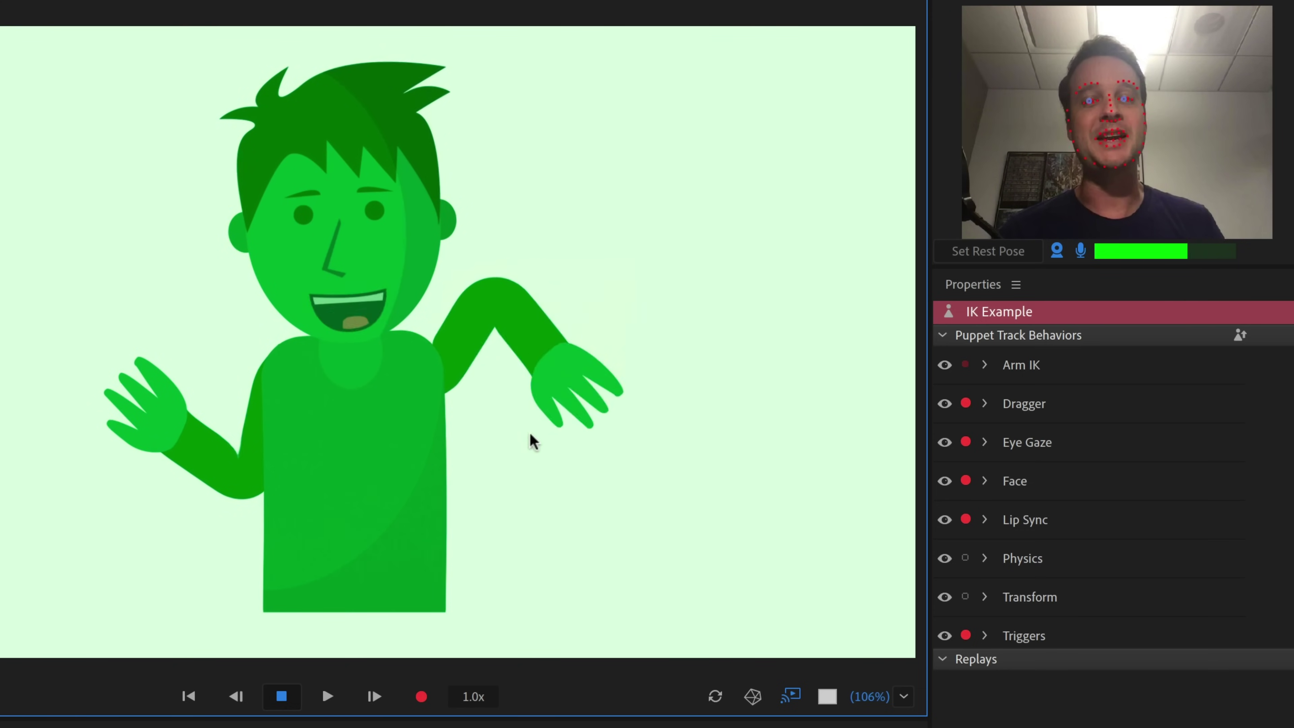
pyautogui.moveTo(528, 451); pyautogui.dragTo(528, 399)
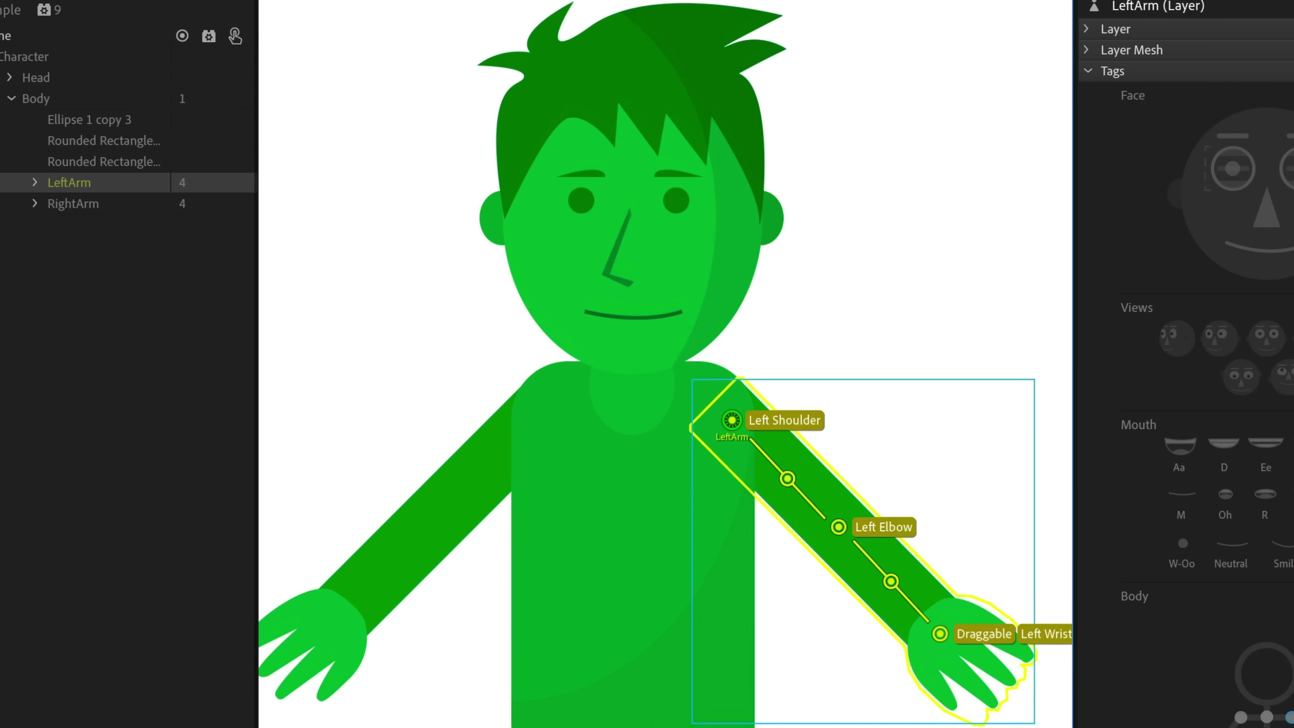
# Step: Move both elbow handles up toward the shoulders and test by dragging the hands to the hips
pyautogui.moveTo(839, 528); pyautogui.dragTo(855, 517)
pyautogui.click(854, 517)
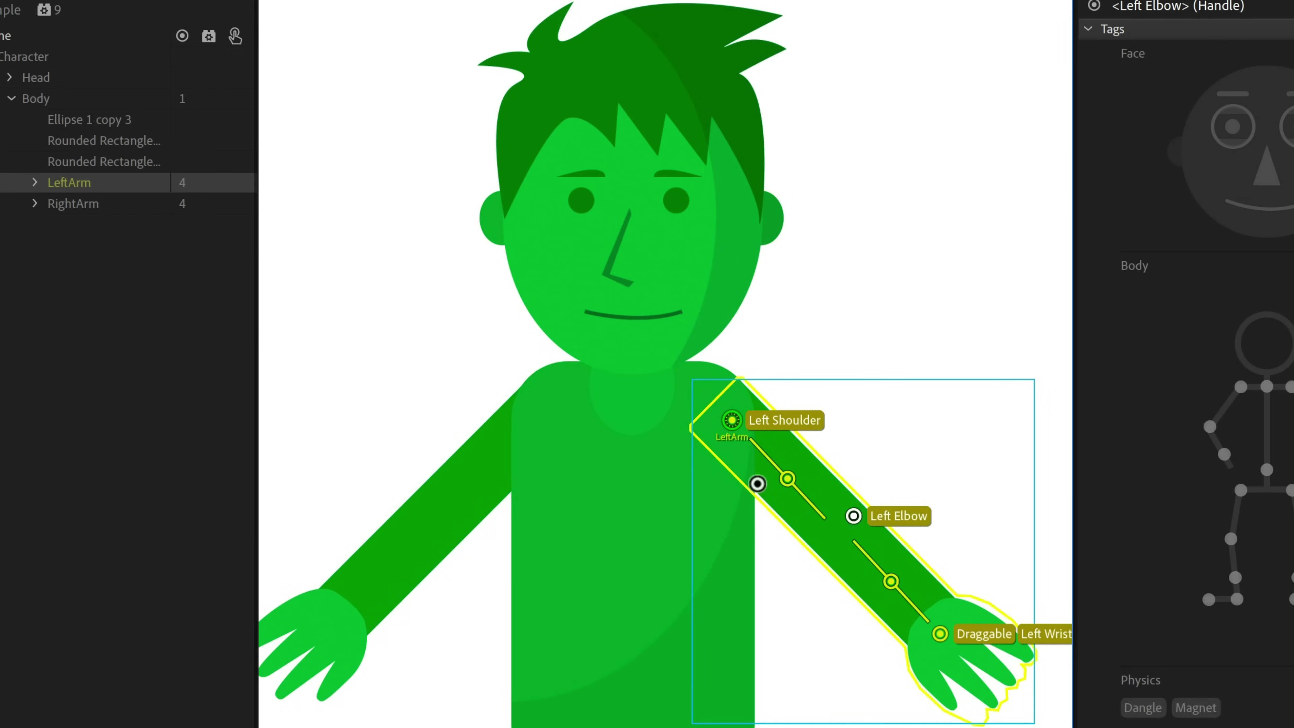
pyautogui.click(71, 205)
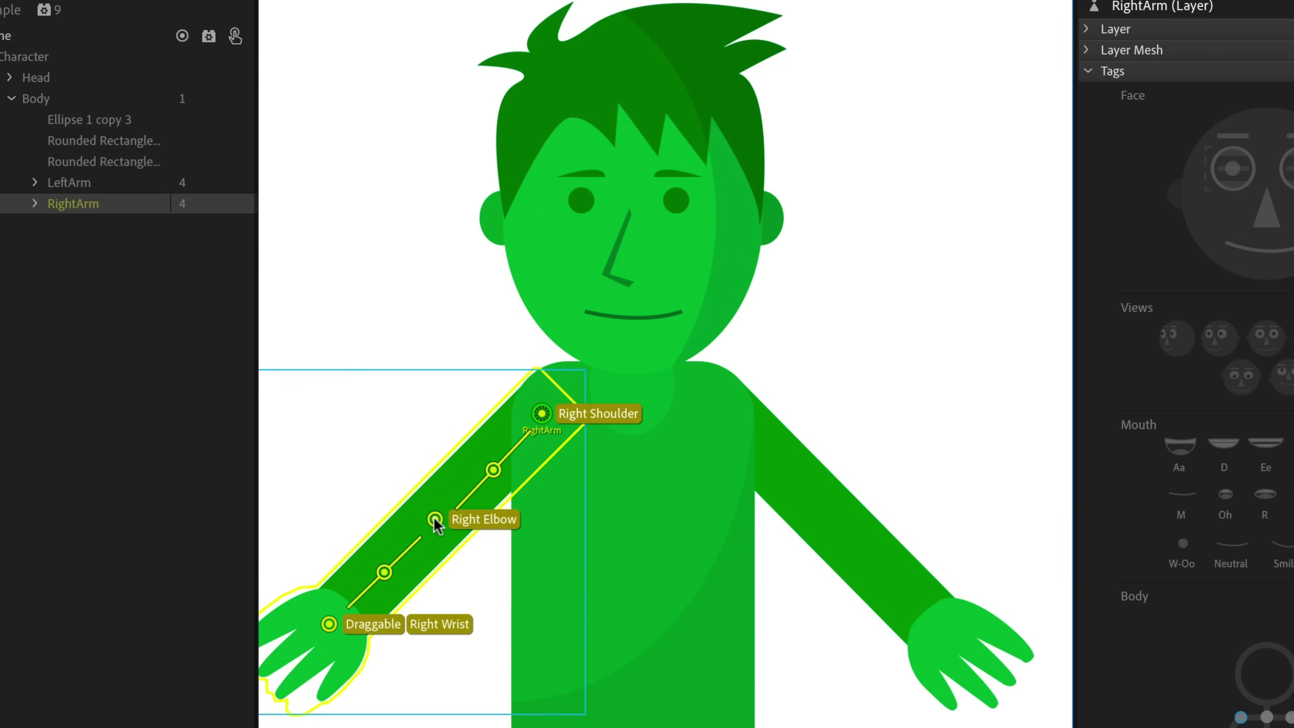
pyautogui.moveTo(434, 519); pyautogui.dragTo(420, 509)
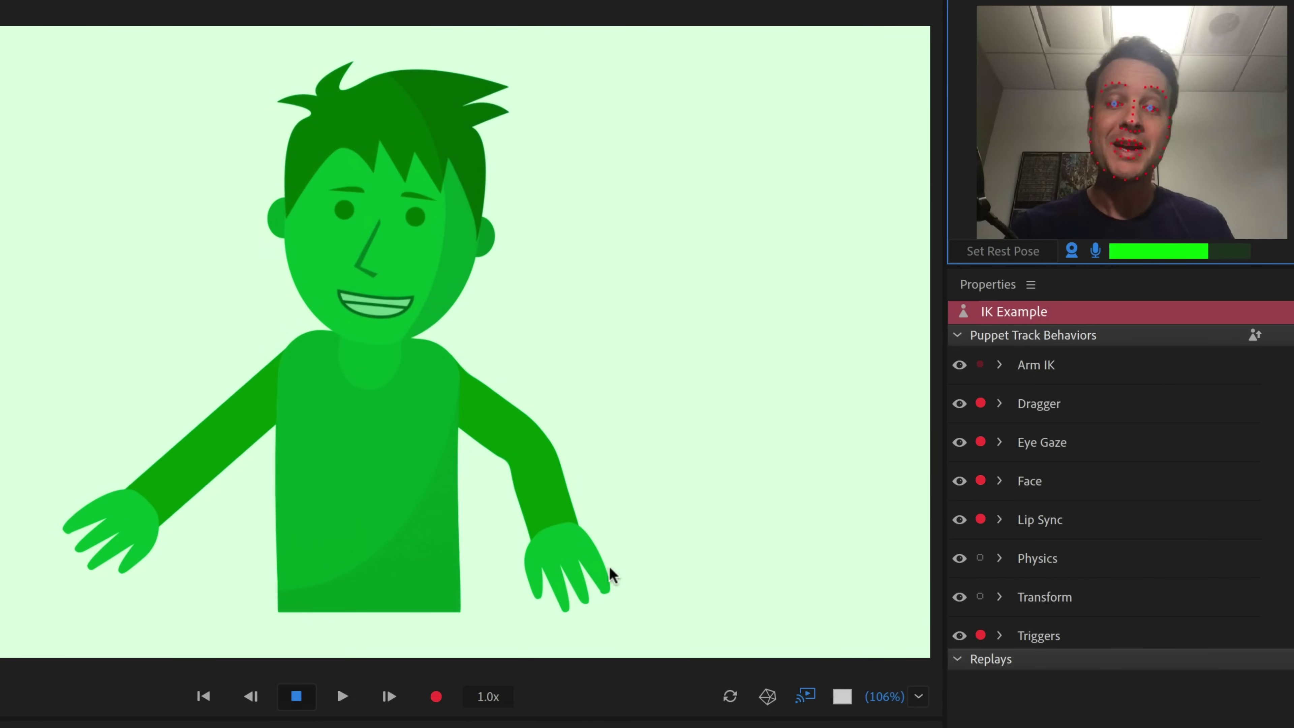
pyautogui.moveTo(611, 574); pyautogui.dragTo(516, 568)
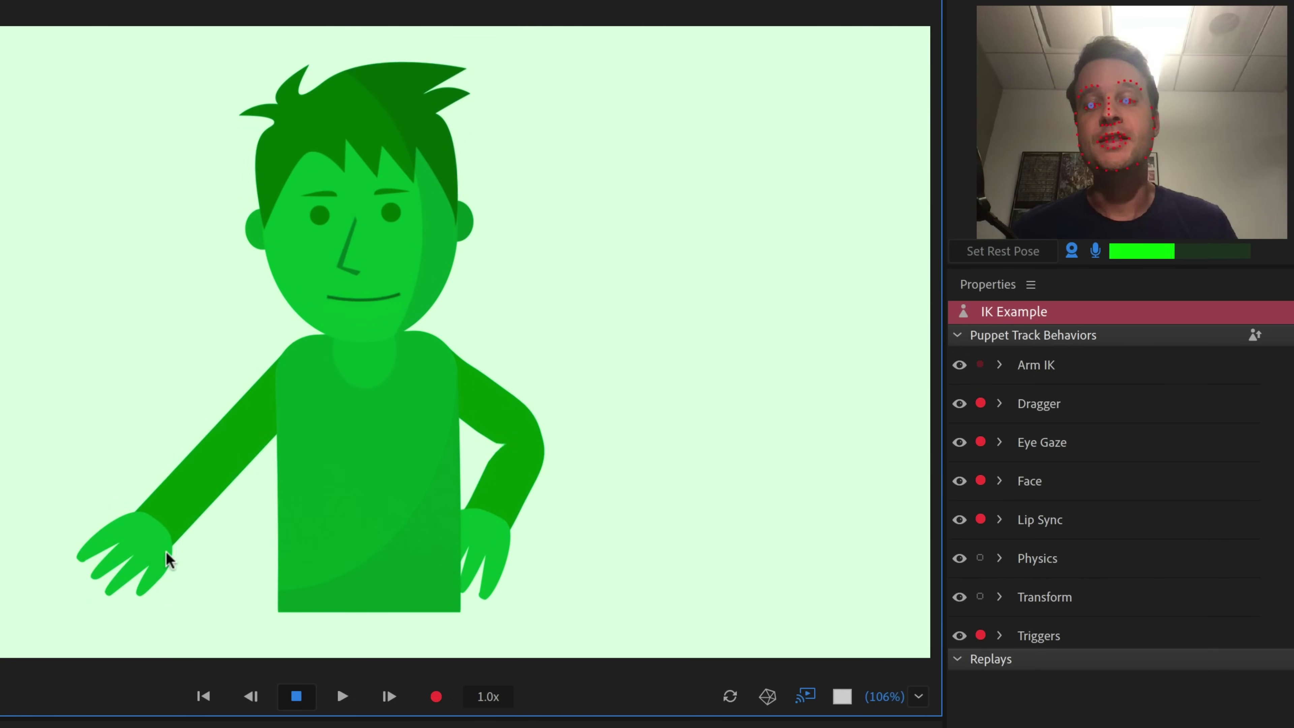
pyautogui.moveTo(168, 560); pyautogui.dragTo(298, 559)
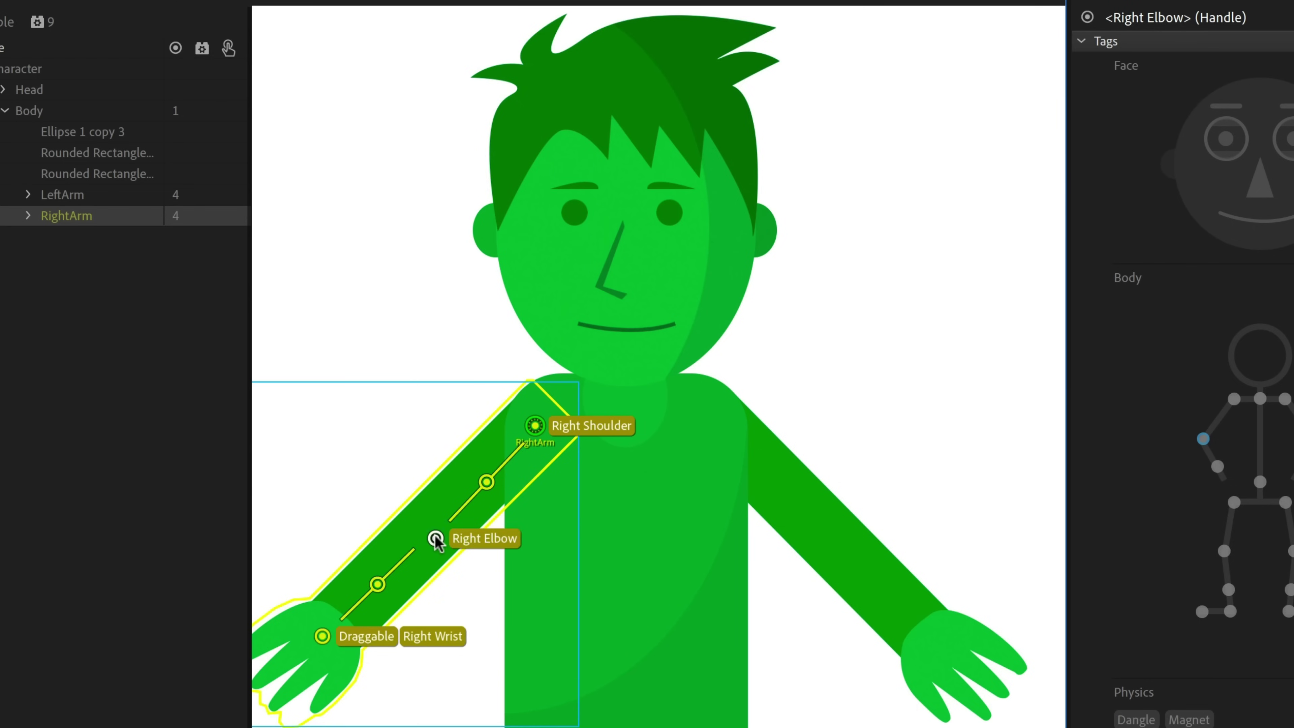
# Step: Move both elbow handles back down the arms and test by raising and lowering the hands
pyautogui.moveTo(436, 539); pyautogui.dragTo(446, 545)
pyautogui.click(101, 196)
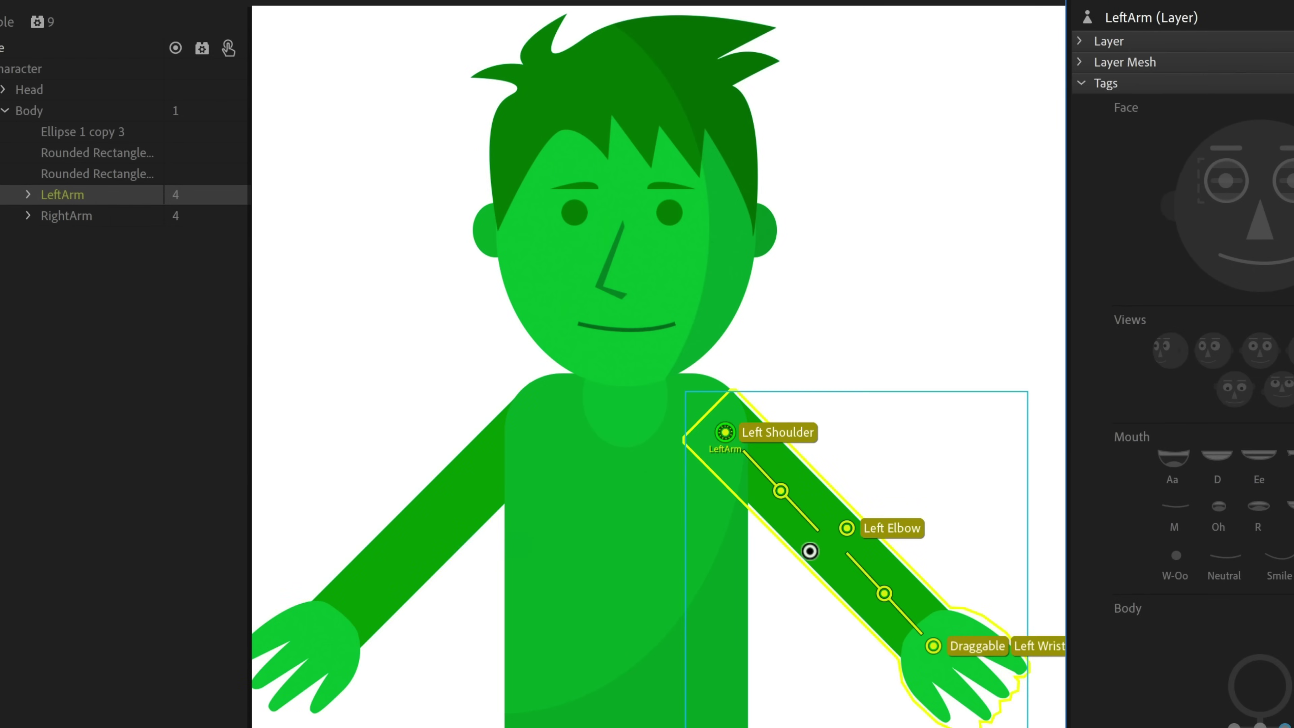
pyautogui.moveTo(848, 535); pyautogui.dragTo(822, 555)
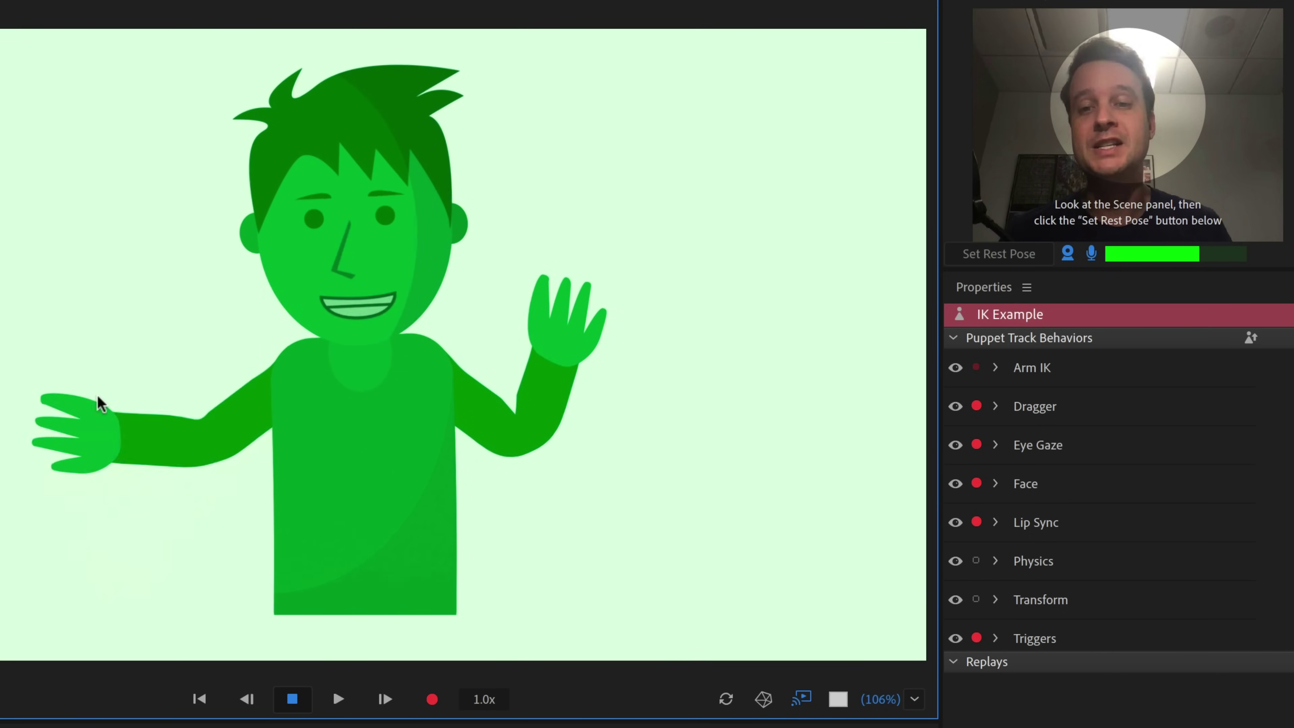
pyautogui.moveTo(101, 404); pyautogui.dragTo(112, 555)
pyautogui.moveTo(566, 427); pyautogui.dragTo(646, 540)
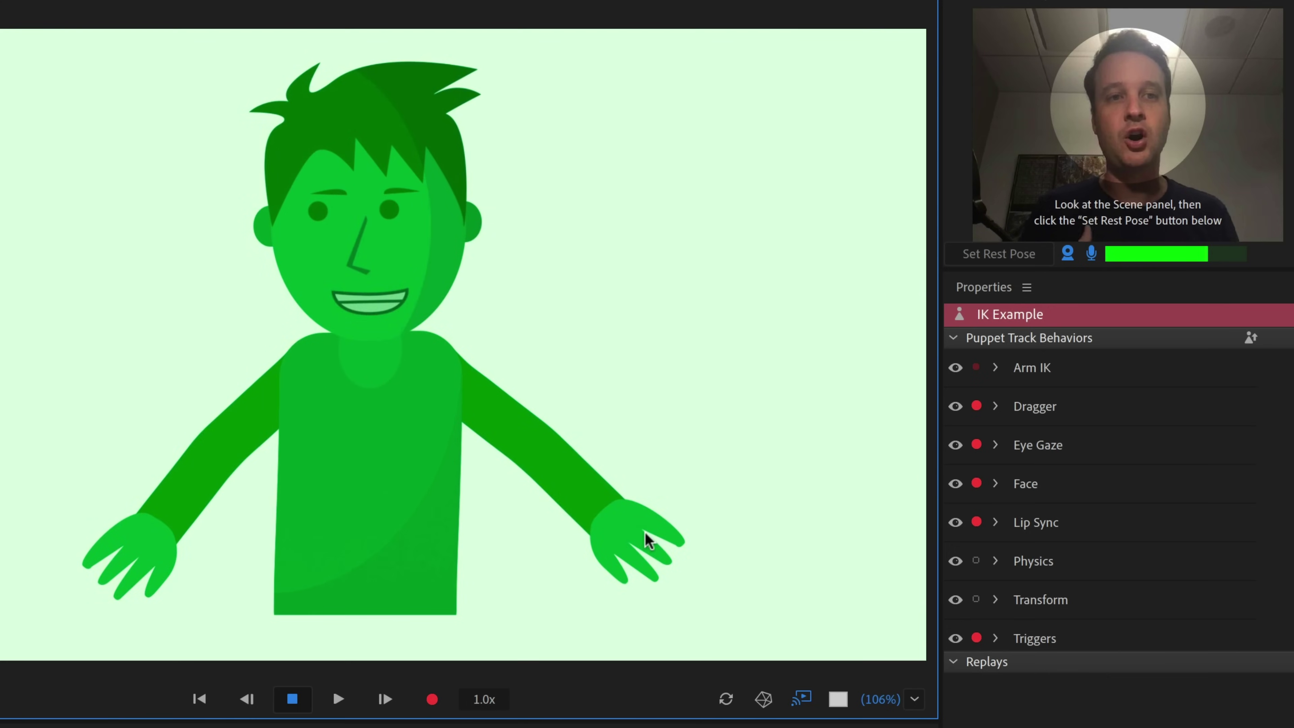
pyautogui.moveTo(654, 509); pyautogui.dragTo(653, 423)
pyautogui.moveTo(168, 520); pyautogui.dragTo(150, 371)
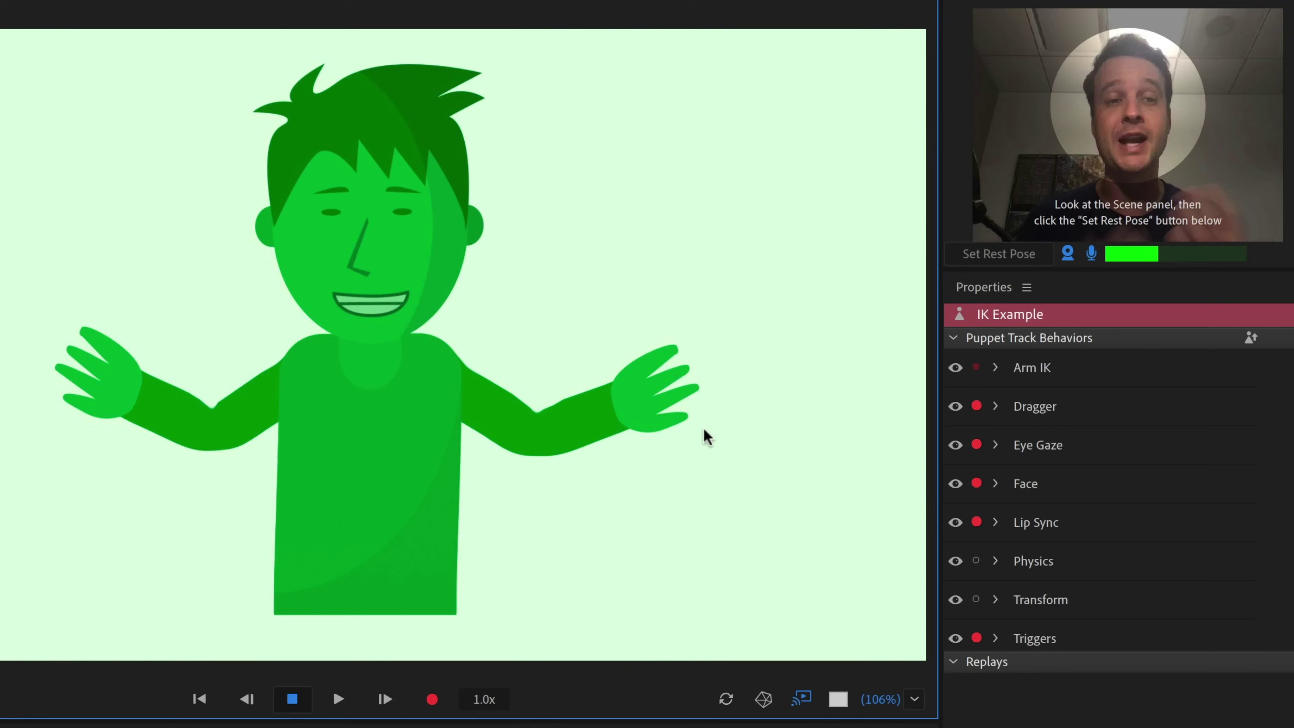
# Step: Show the Arm IK parameters and try Reverse Bend Left, leaving it off
pyautogui.click(998, 372)
pyautogui.click(996, 368)
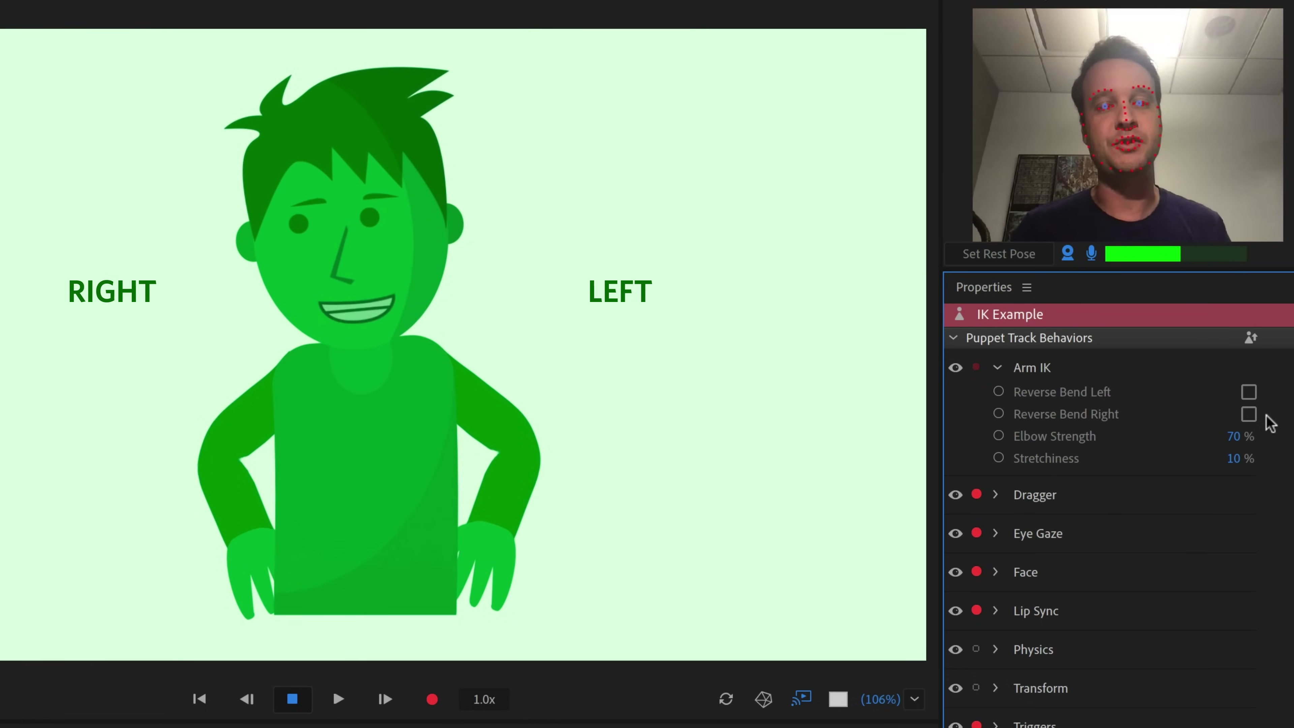
pyautogui.click(1248, 394)
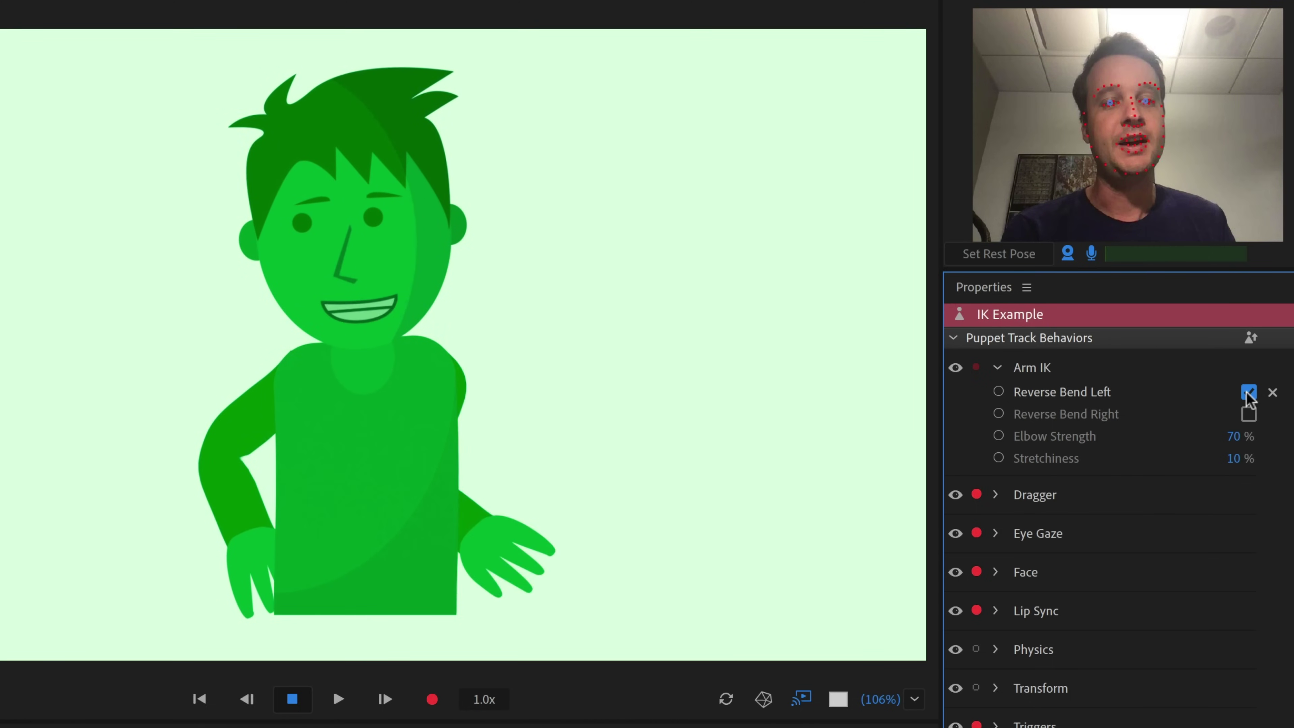
pyautogui.click(1248, 392)
# Step: Toggle Reverse Bend Right to compare, leave it off, and swing the right hand to test
pyautogui.click(1248, 414)
pyautogui.click(1248, 414)
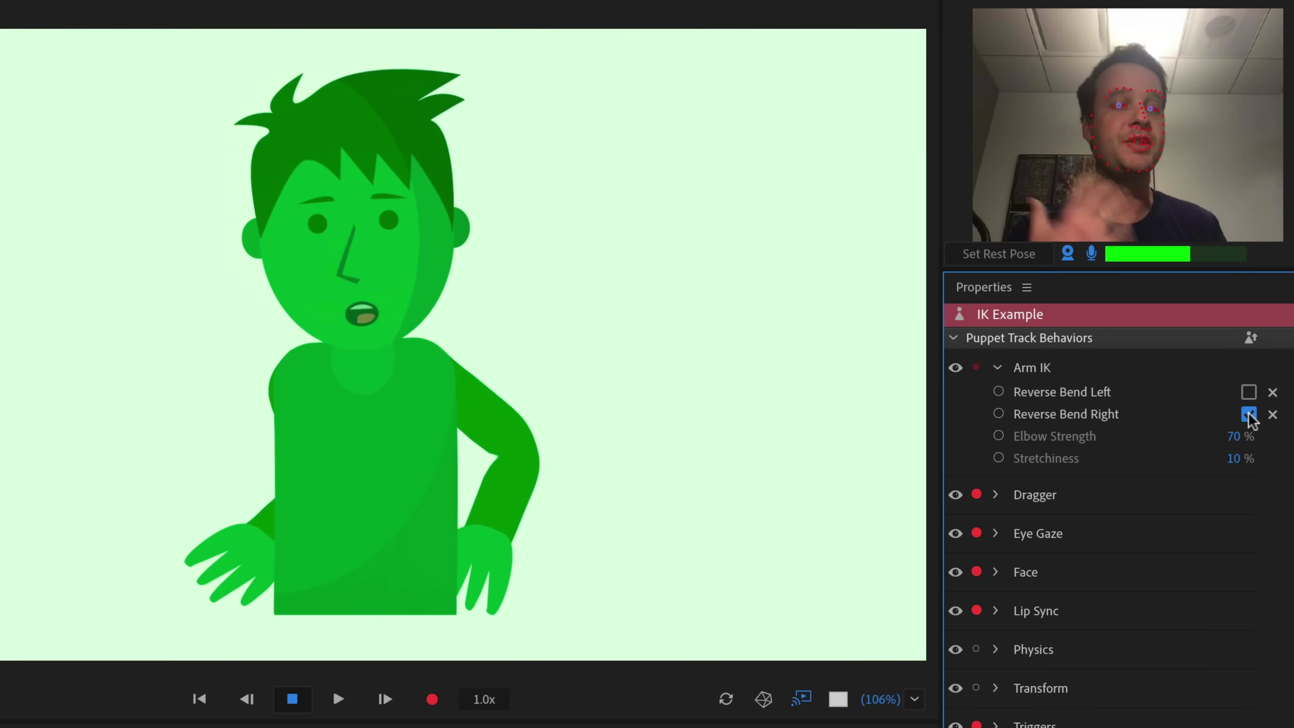
pyautogui.click(1249, 414)
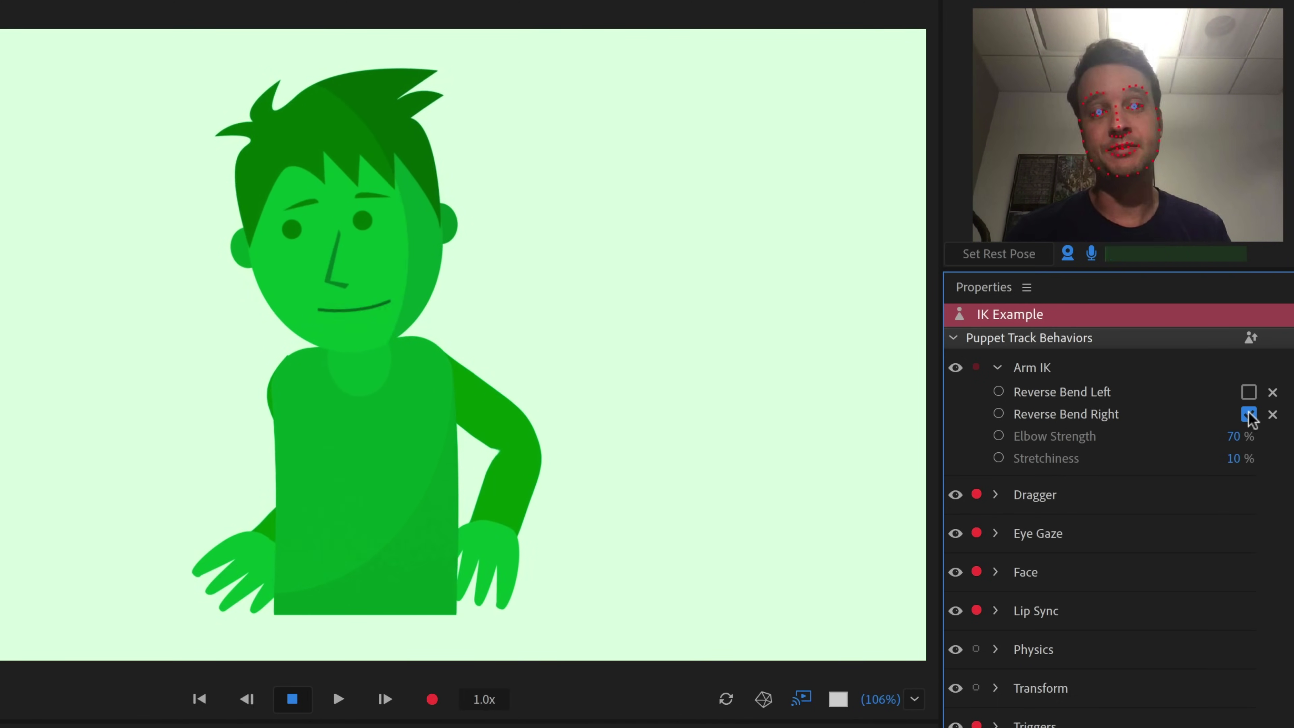
pyautogui.click(1248, 414)
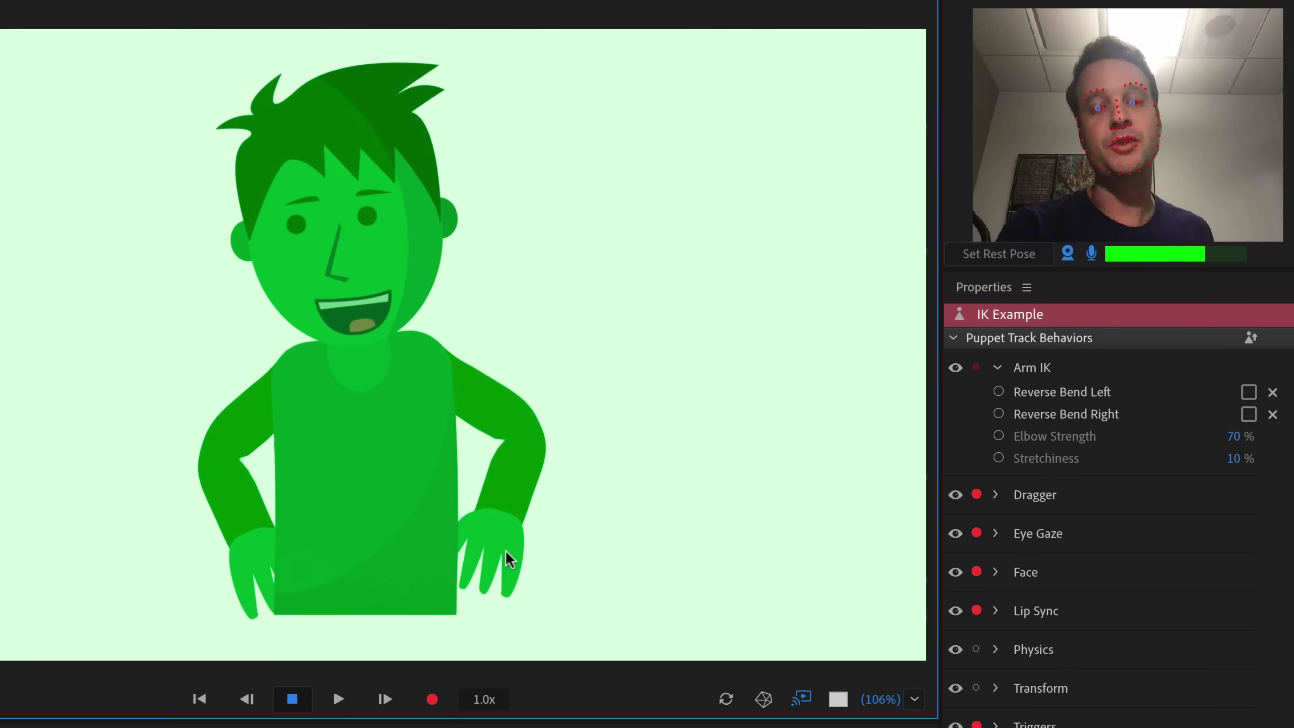
pyautogui.moveTo(510, 559); pyautogui.dragTo(523, 477)
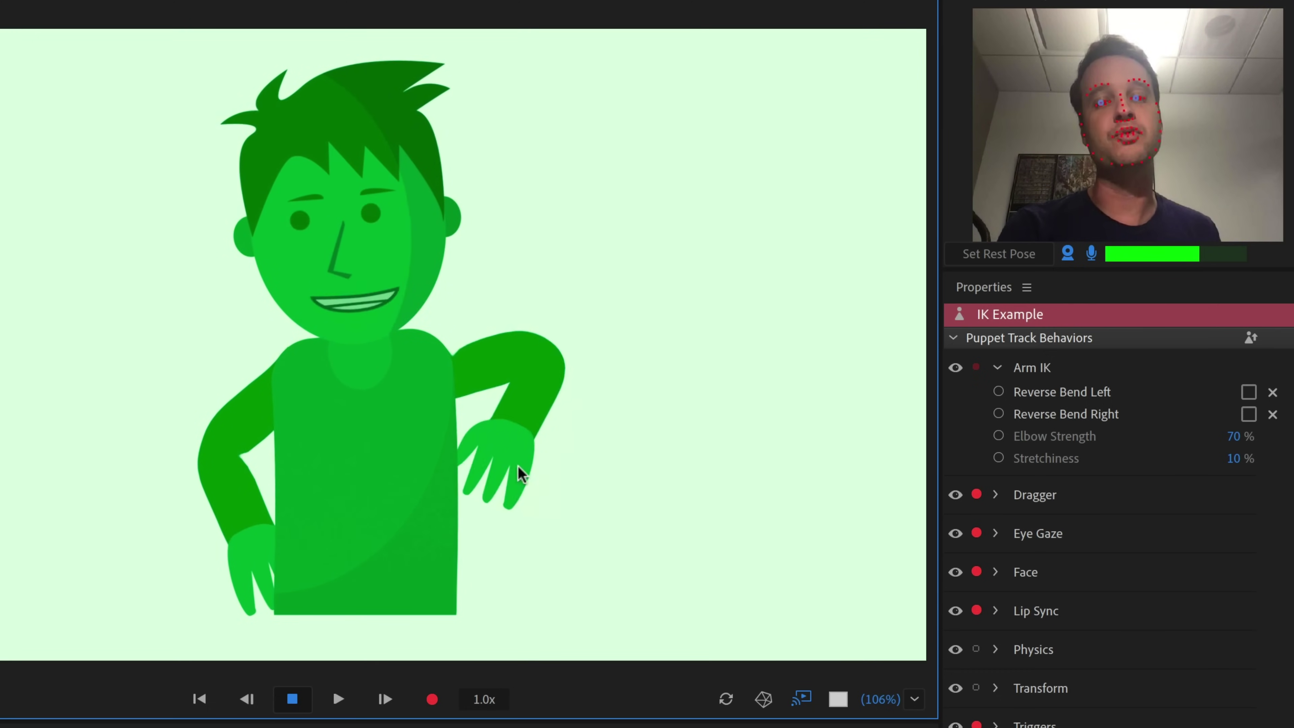
pyautogui.moveTo(555, 524); pyautogui.dragTo(538, 495)
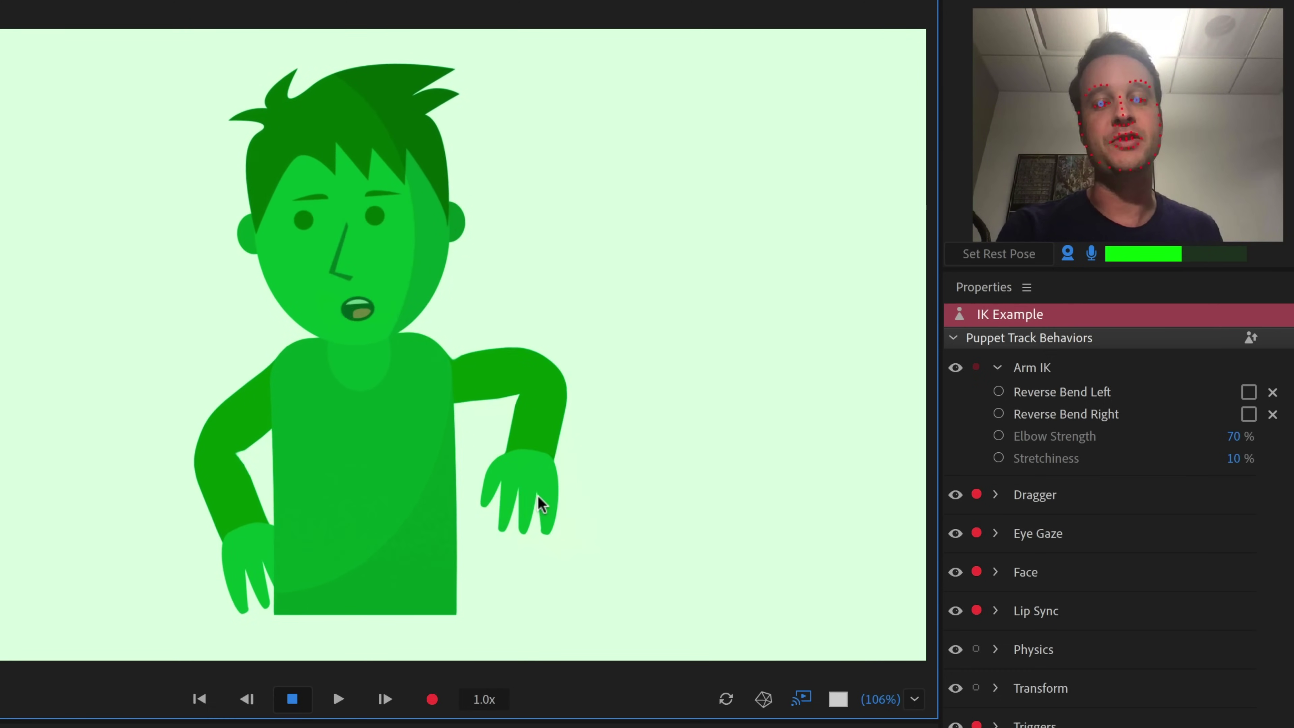
# Step: Set Elbow Strength to 0% and swing the right hand to test the arm
pyautogui.click(1234, 436)
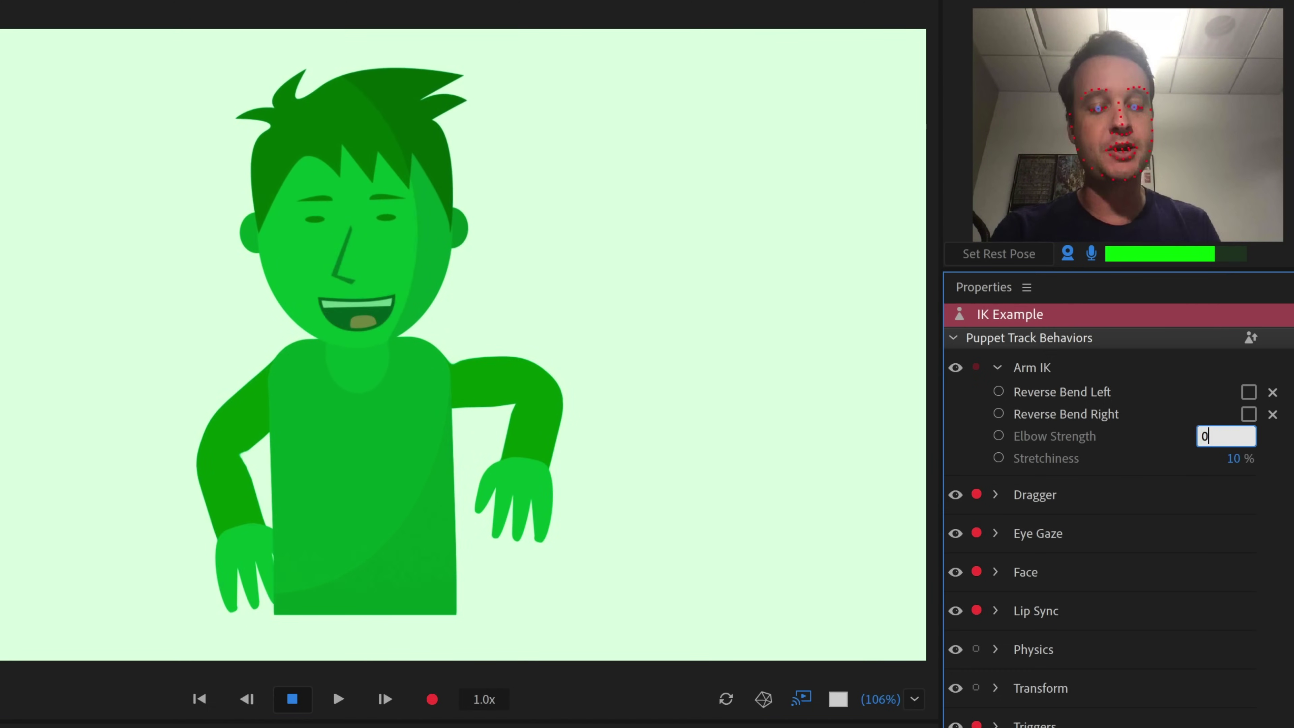
pyautogui.write('0')
pyautogui.press('Return')
pyautogui.moveTo(557, 514); pyautogui.dragTo(620, 461)
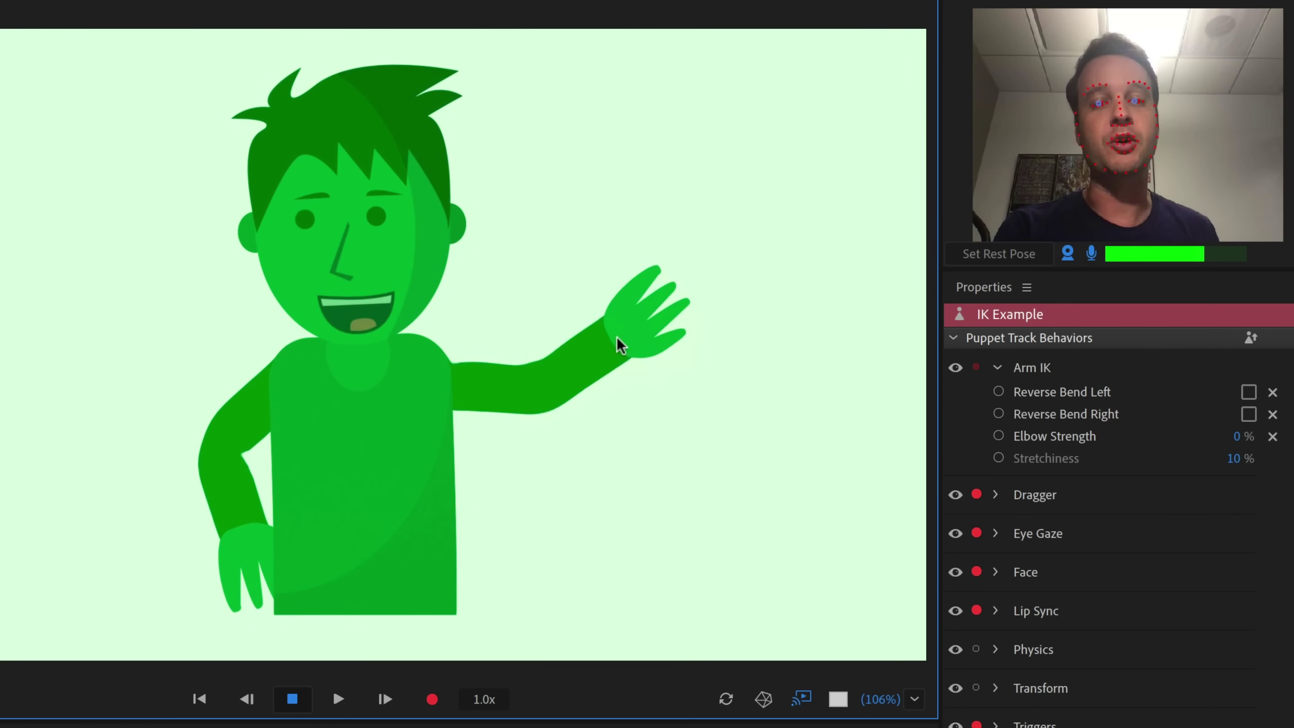
pyautogui.moveTo(616, 338); pyautogui.dragTo(641, 397)
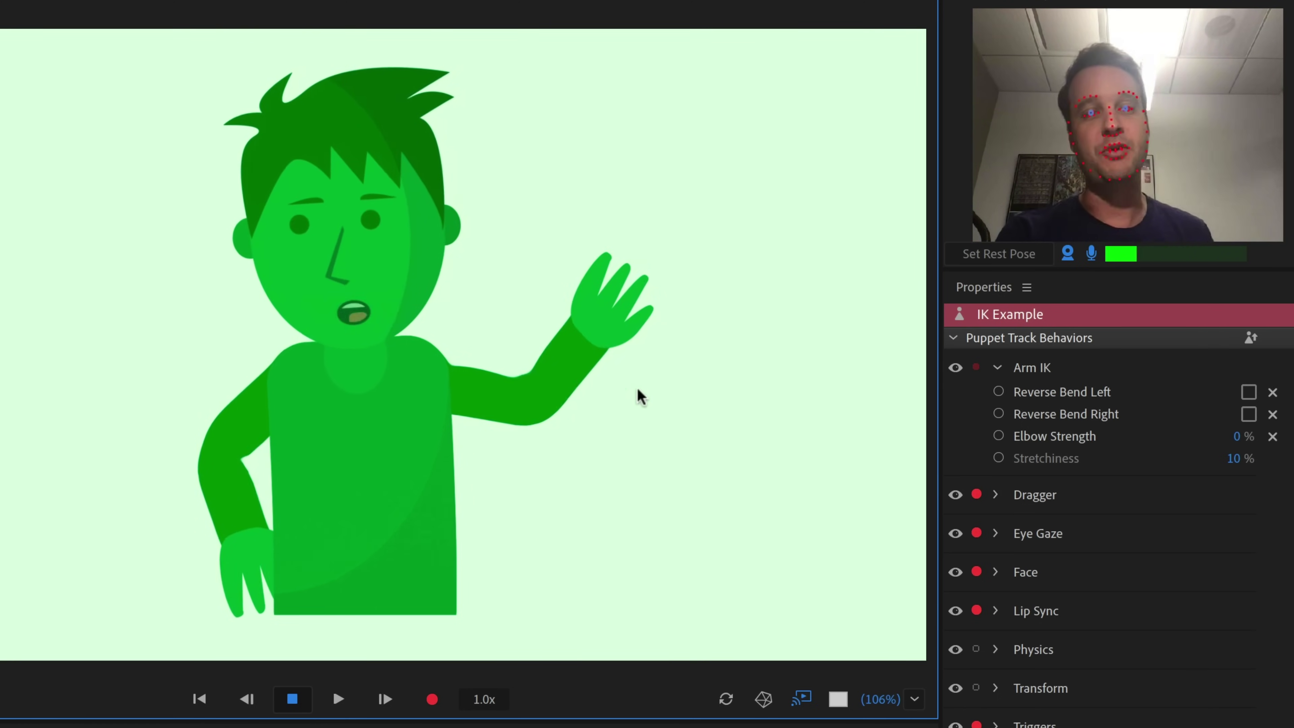
# Step: Scrub Elbow Strength up to 57% and higher, then reset it to its 70% default
pyautogui.moveTo(1236, 437); pyautogui.dragTo(1268, 388)
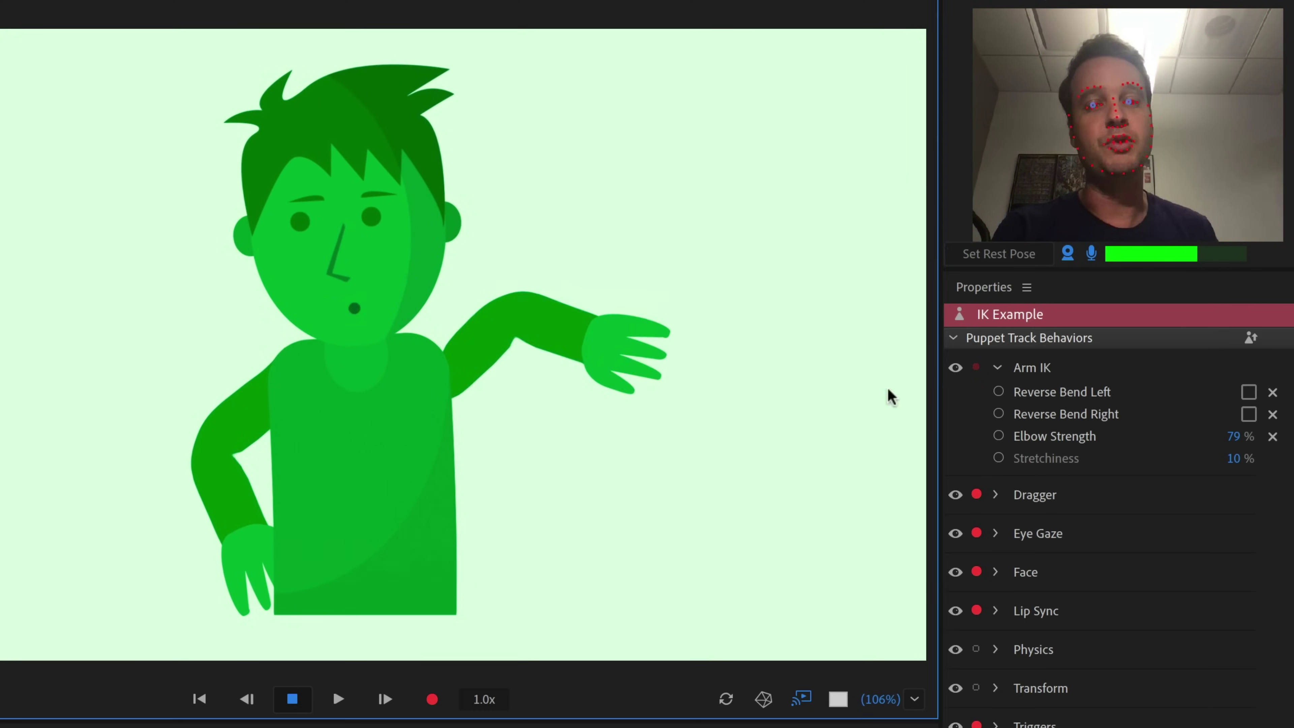
pyautogui.moveTo(1254, 448); pyautogui.dragTo(1205, 442)
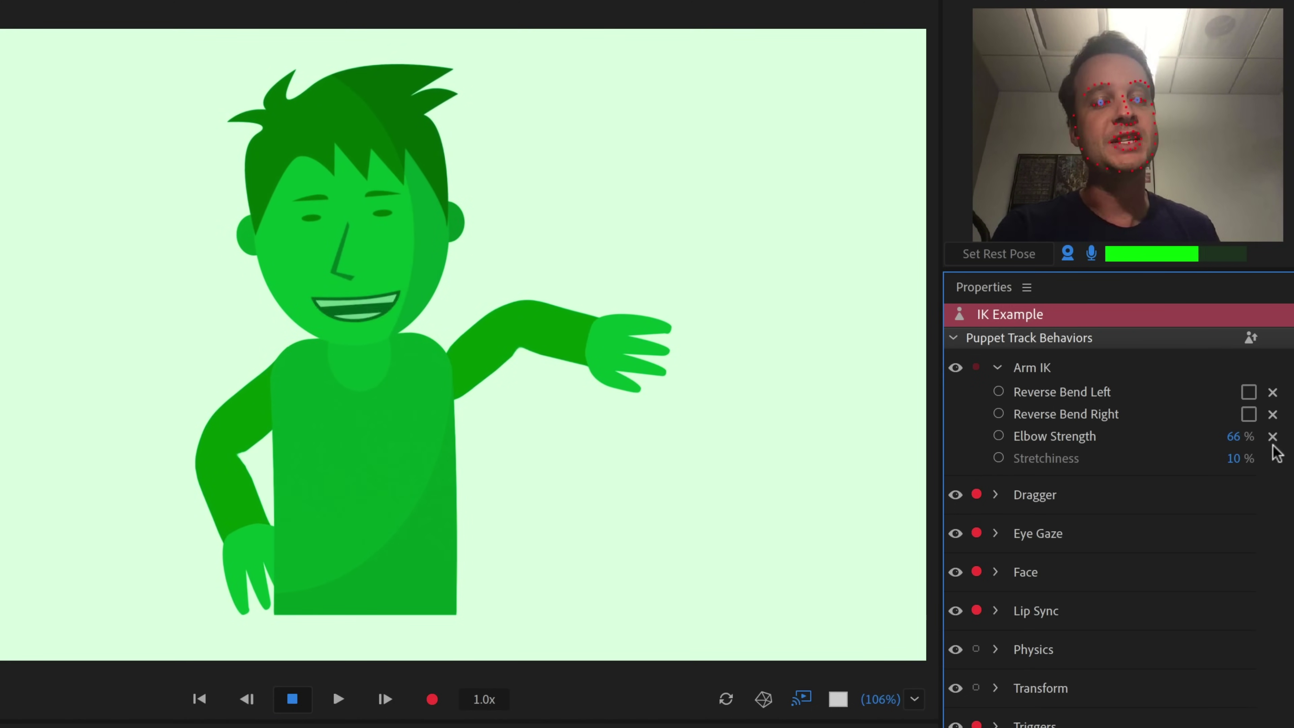
pyautogui.click(1272, 436)
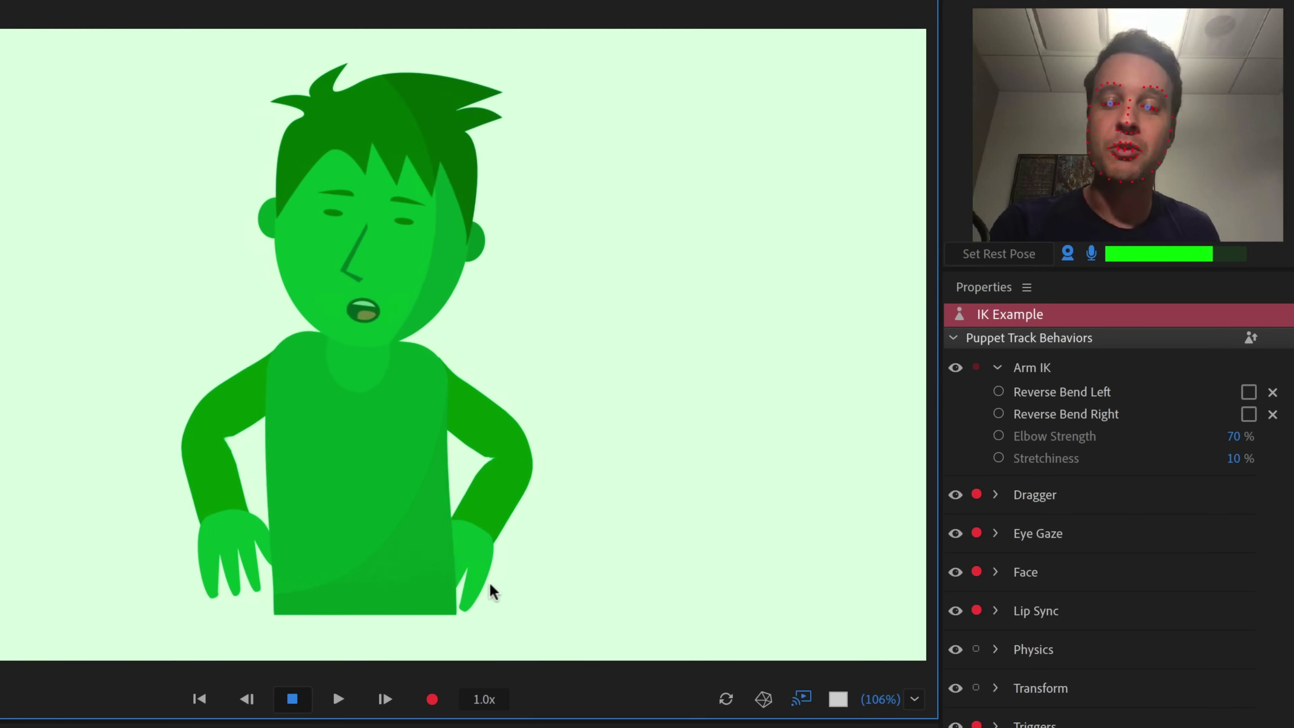
pyautogui.moveTo(491, 585); pyautogui.dragTo(917, 45)
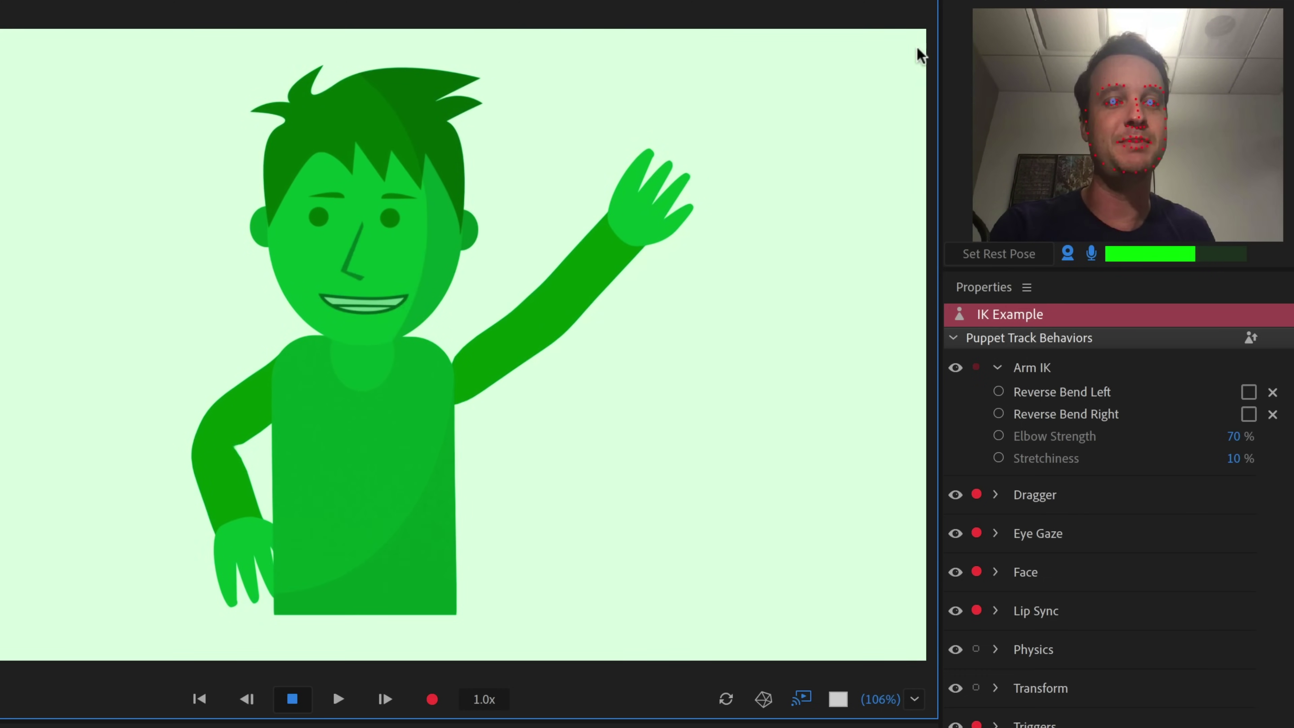
pyautogui.moveTo(1234, 462); pyautogui.dragTo(1150, 458)
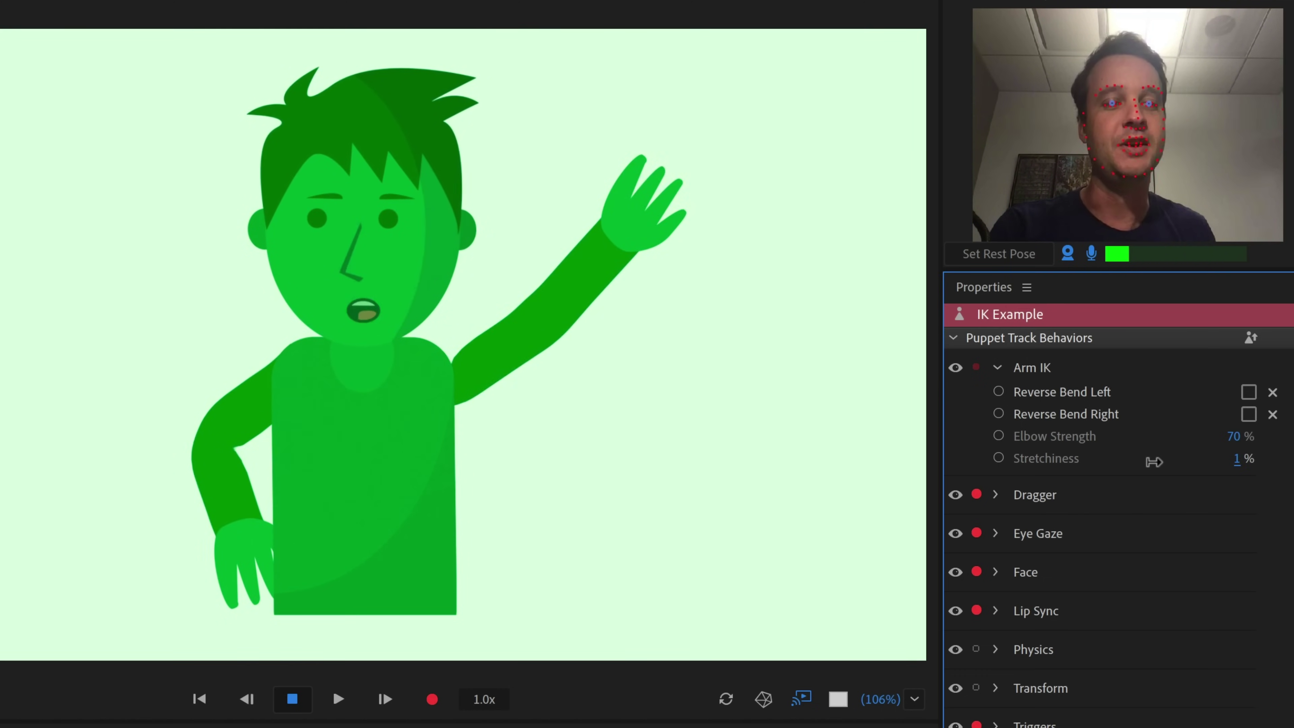
pyautogui.moveTo(834, 173); pyautogui.dragTo(654, 469)
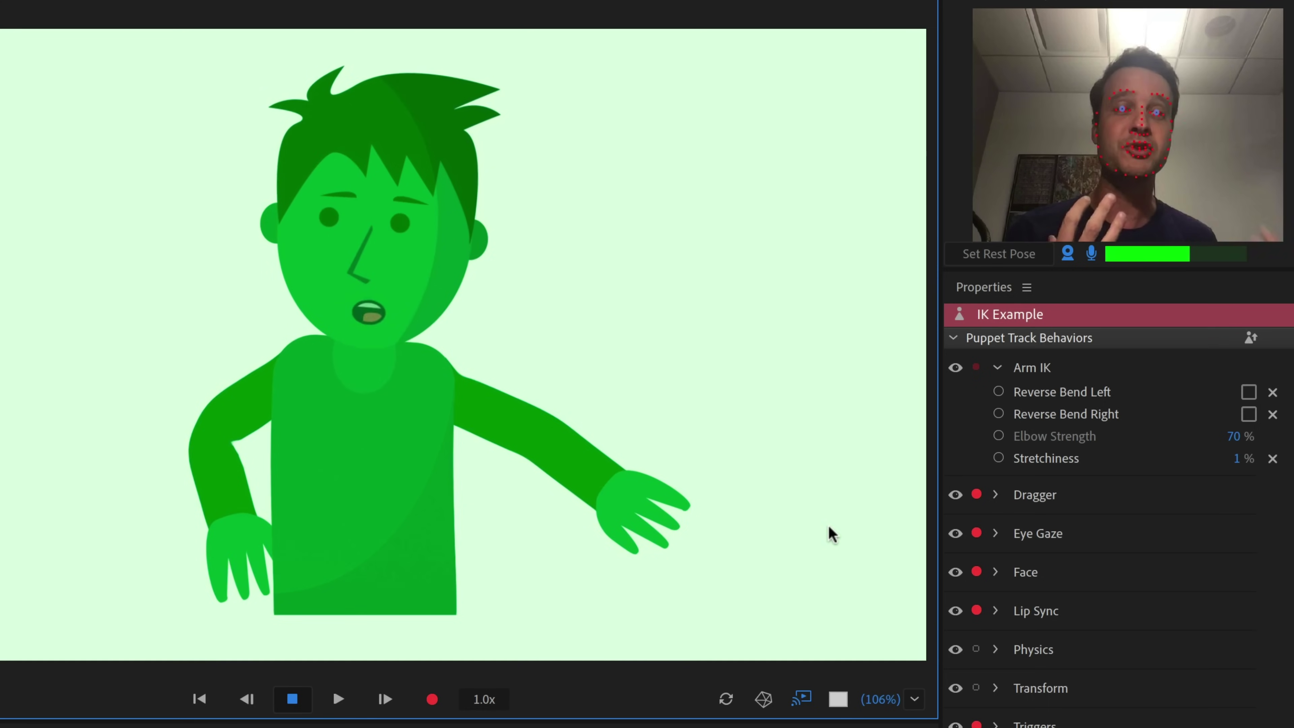
pyautogui.moveTo(1237, 457); pyautogui.dragTo(1254, 433)
pyautogui.moveTo(675, 526); pyautogui.dragTo(682, 396)
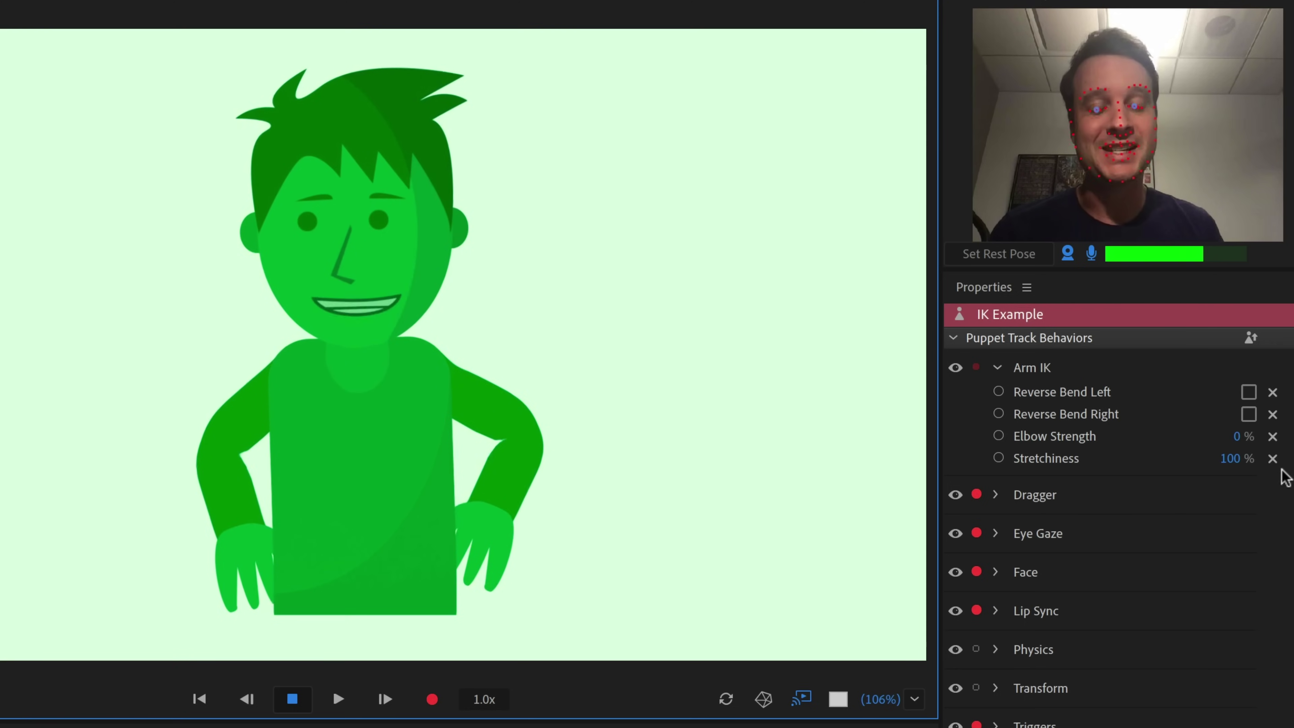
pyautogui.moveTo(548, 537); pyautogui.dragTo(685, 517)
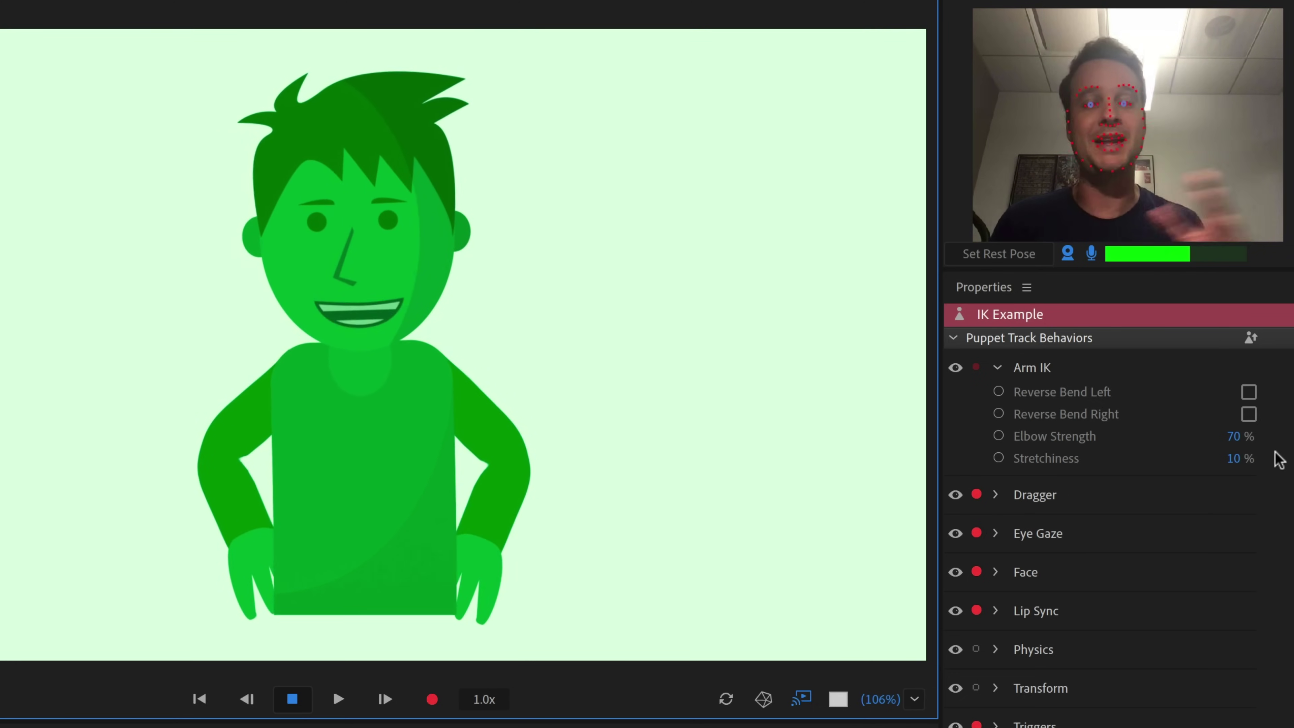
# Step: Lower Elbow Strength to about 54%, then arm all four Arm IK parameters for recording
pyautogui.moveTo(1233, 435); pyautogui.dragTo(1193, 449)
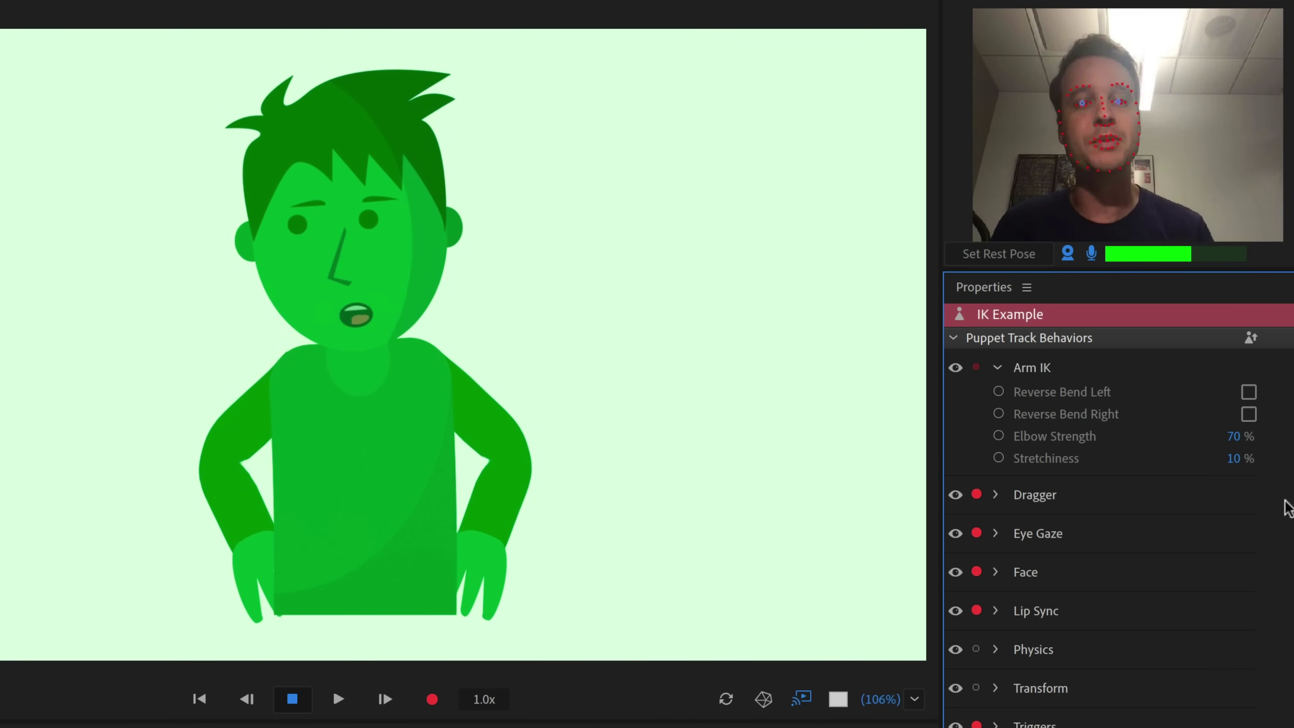
pyautogui.click(998, 391)
pyautogui.click(999, 414)
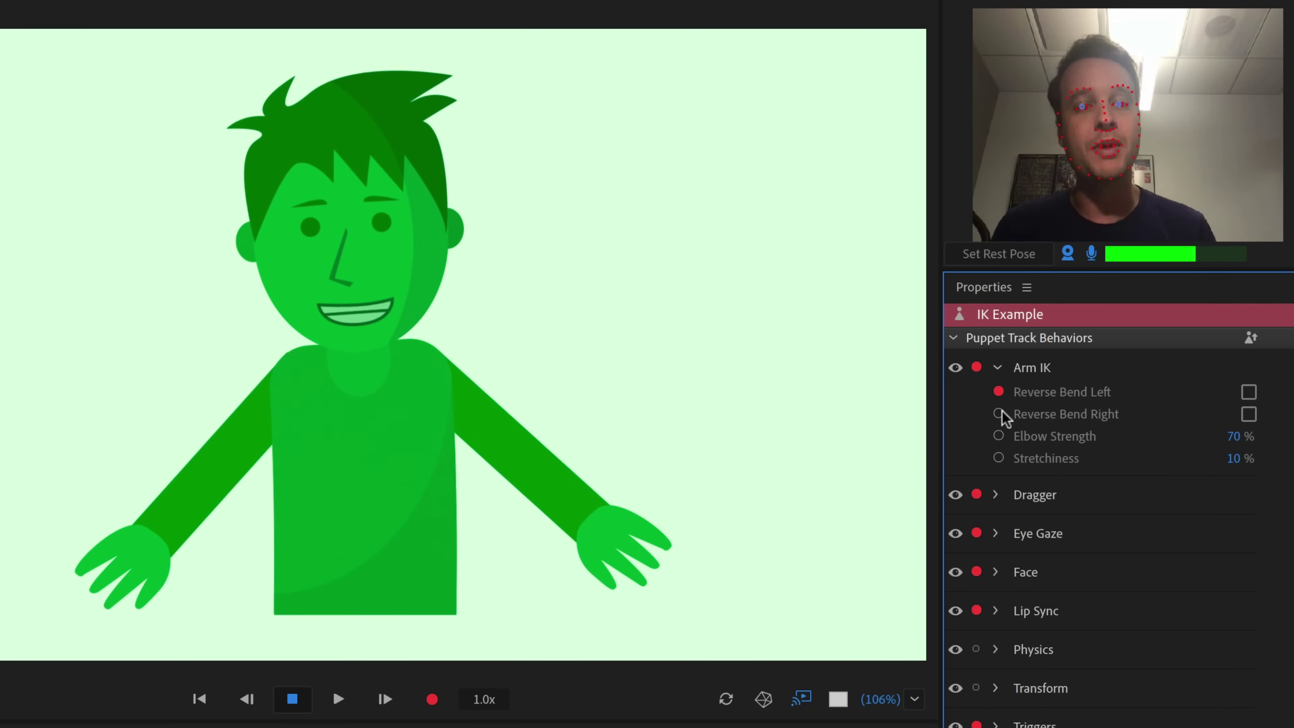
pyautogui.click(999, 436)
pyautogui.click(998, 457)
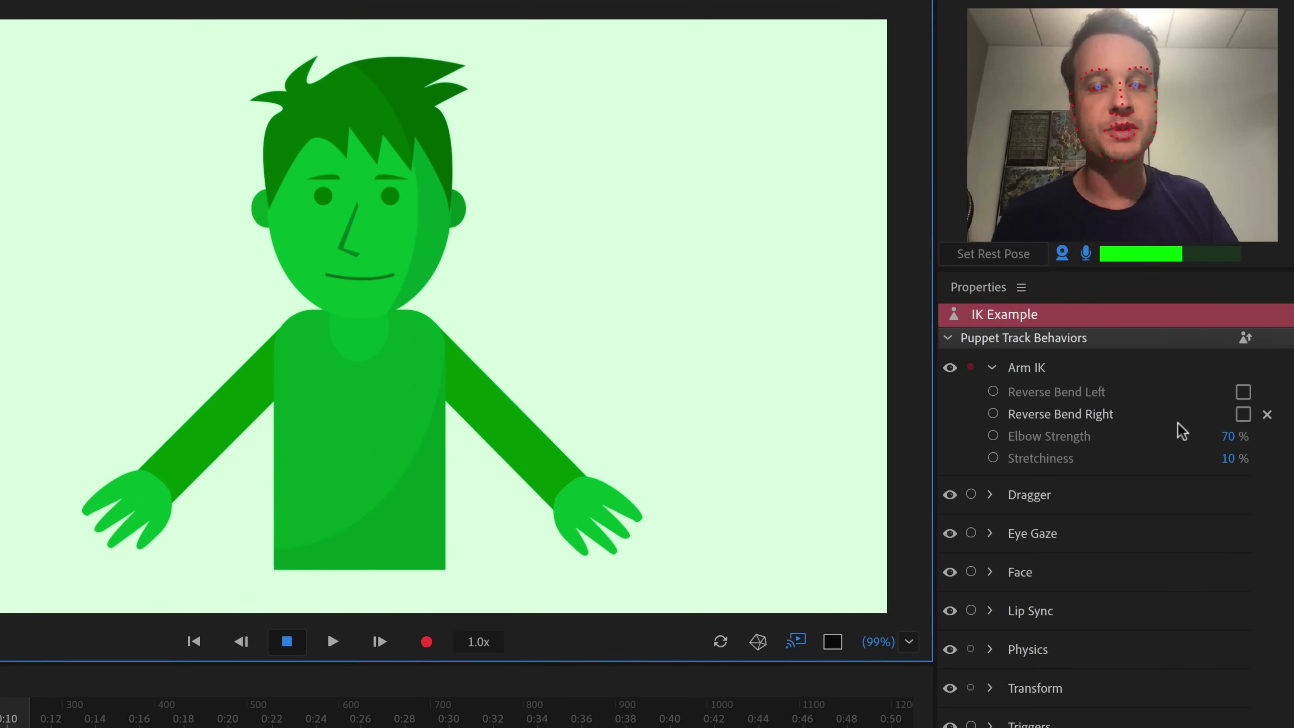
# Step: Arm Stretchiness and record a short Arm IK take 5
pyautogui.click(993, 457)
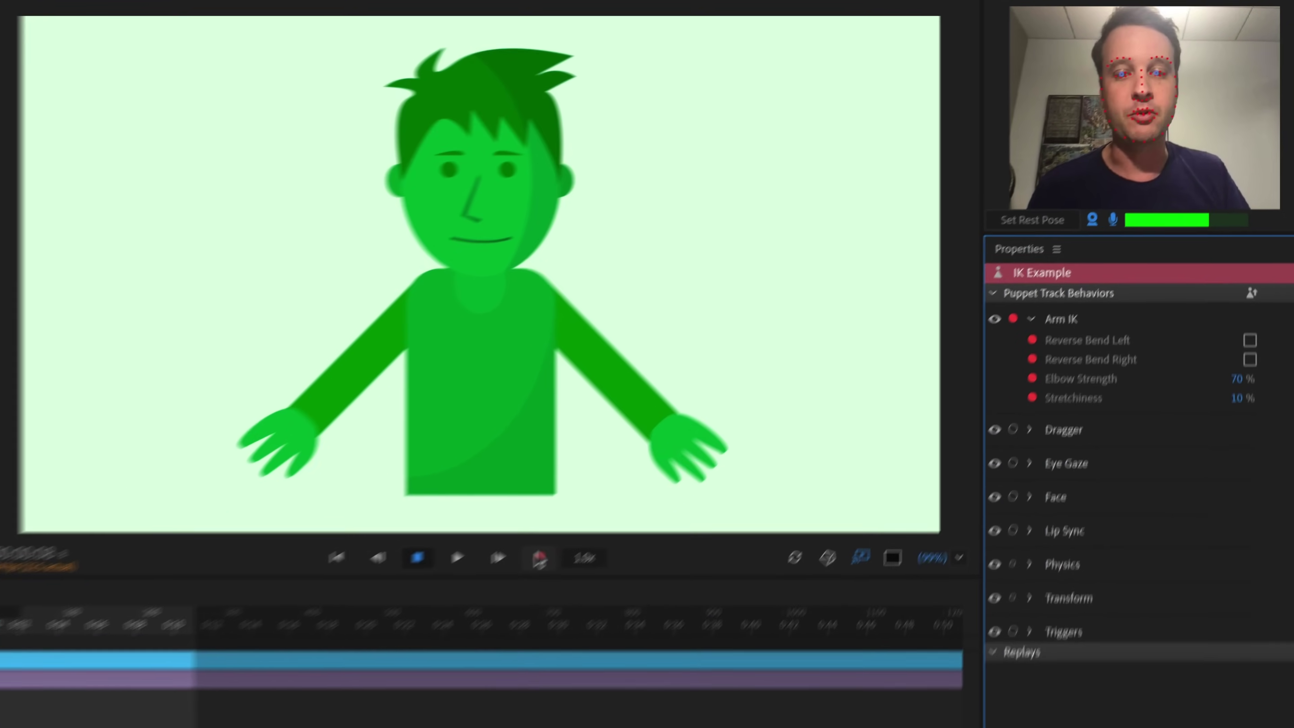
pyautogui.click(426, 642)
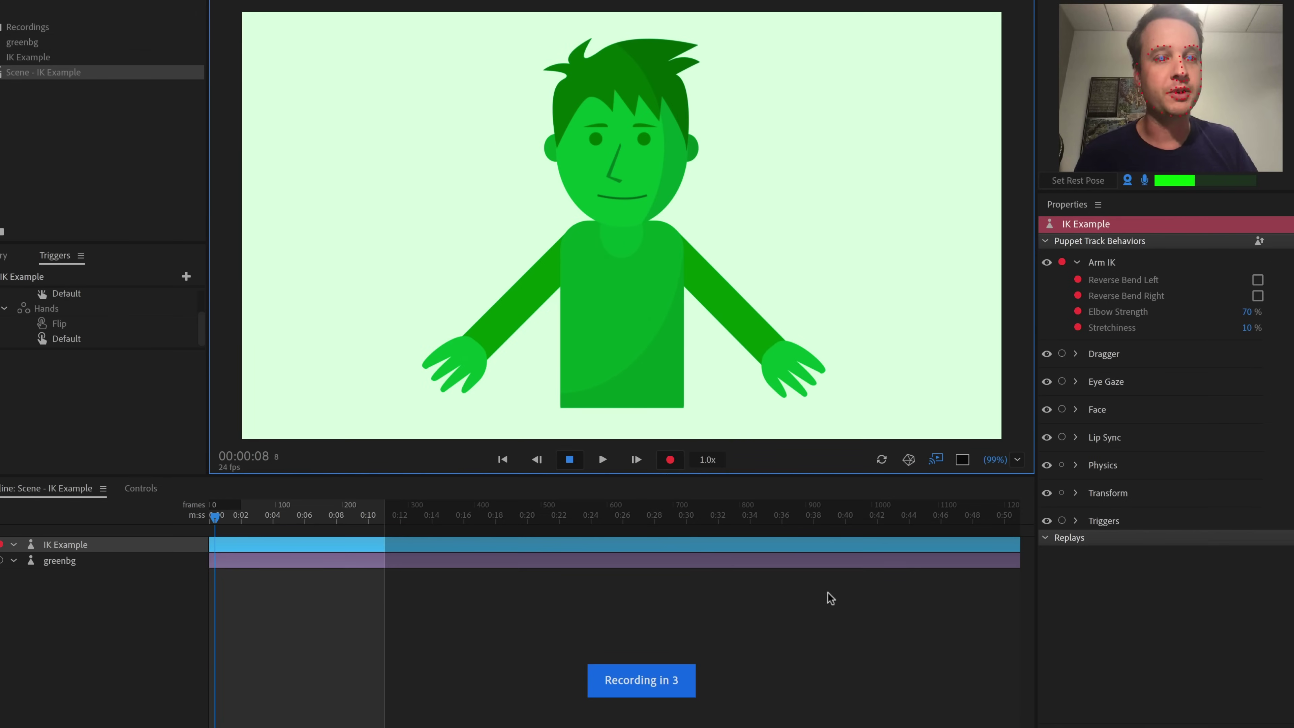
pyautogui.click(670, 460)
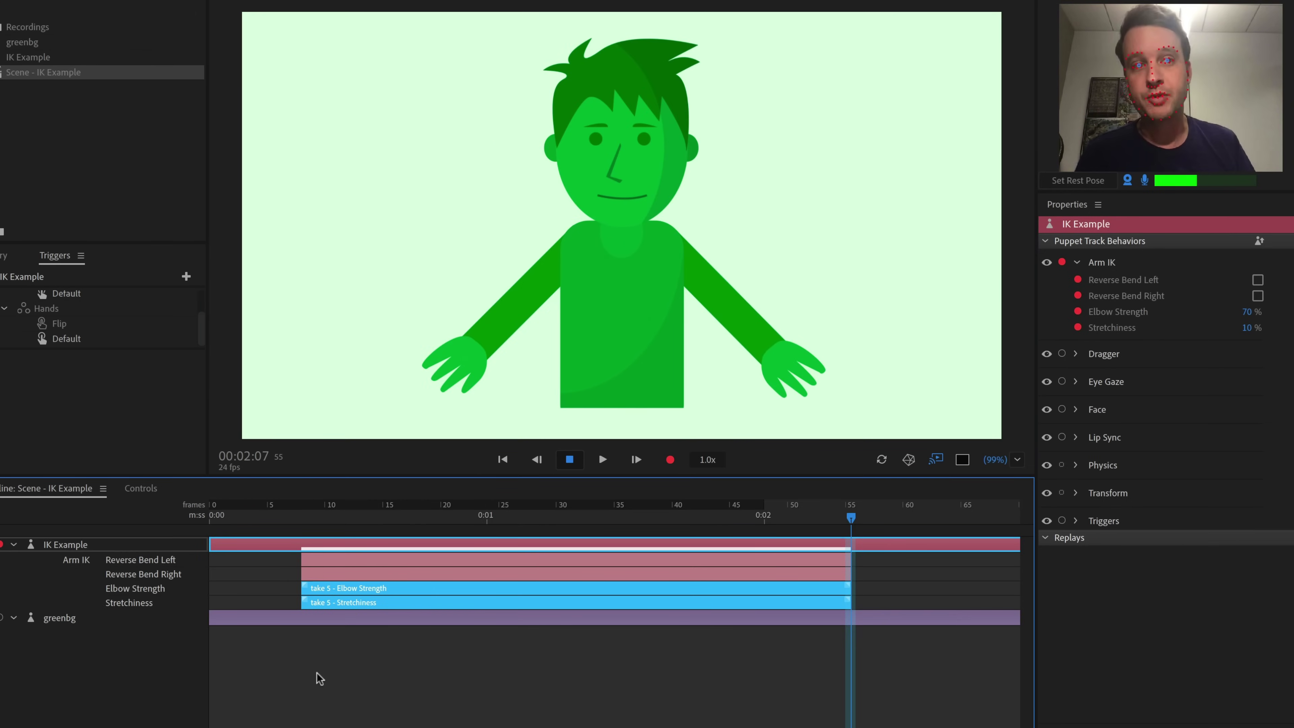
# Step: Add fade-in and fade-out ramps to the Elbow Strength and Stretchiness take 5 clips, then select all four takes
pyautogui.click(731, 603)
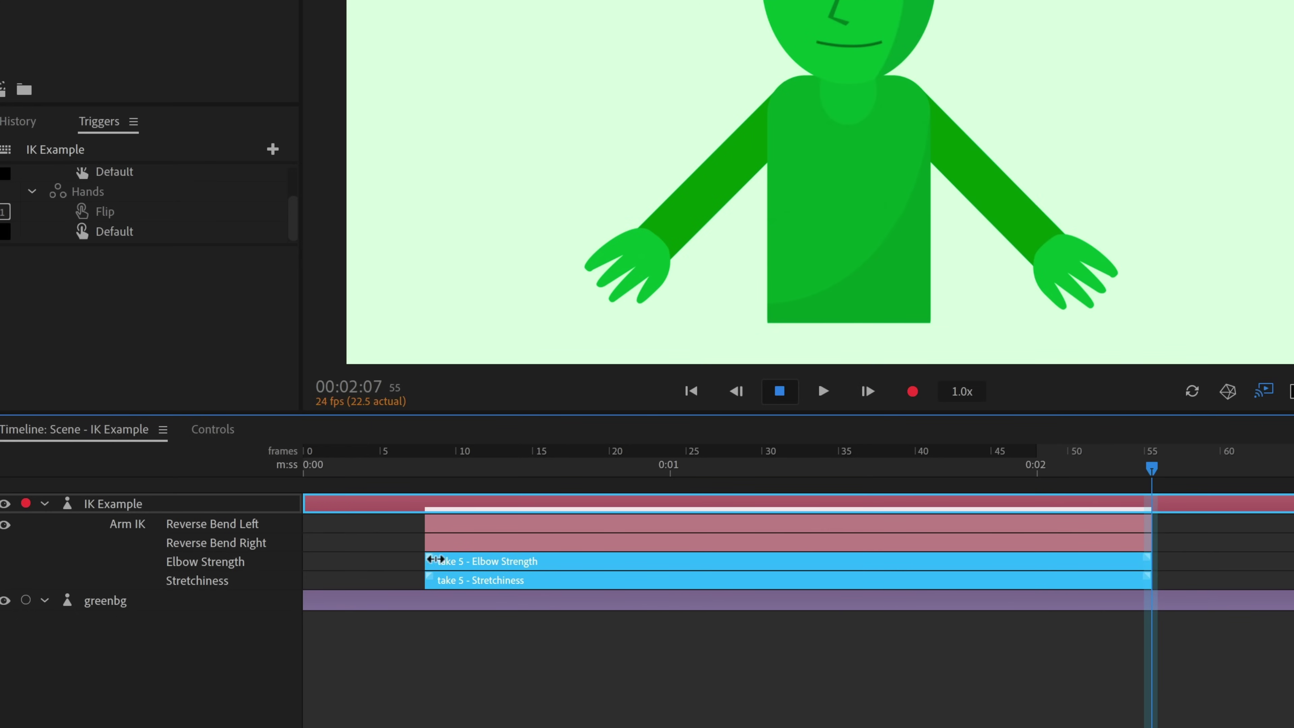
pyautogui.moveTo(523, 566); pyautogui.dragTo(544, 566)
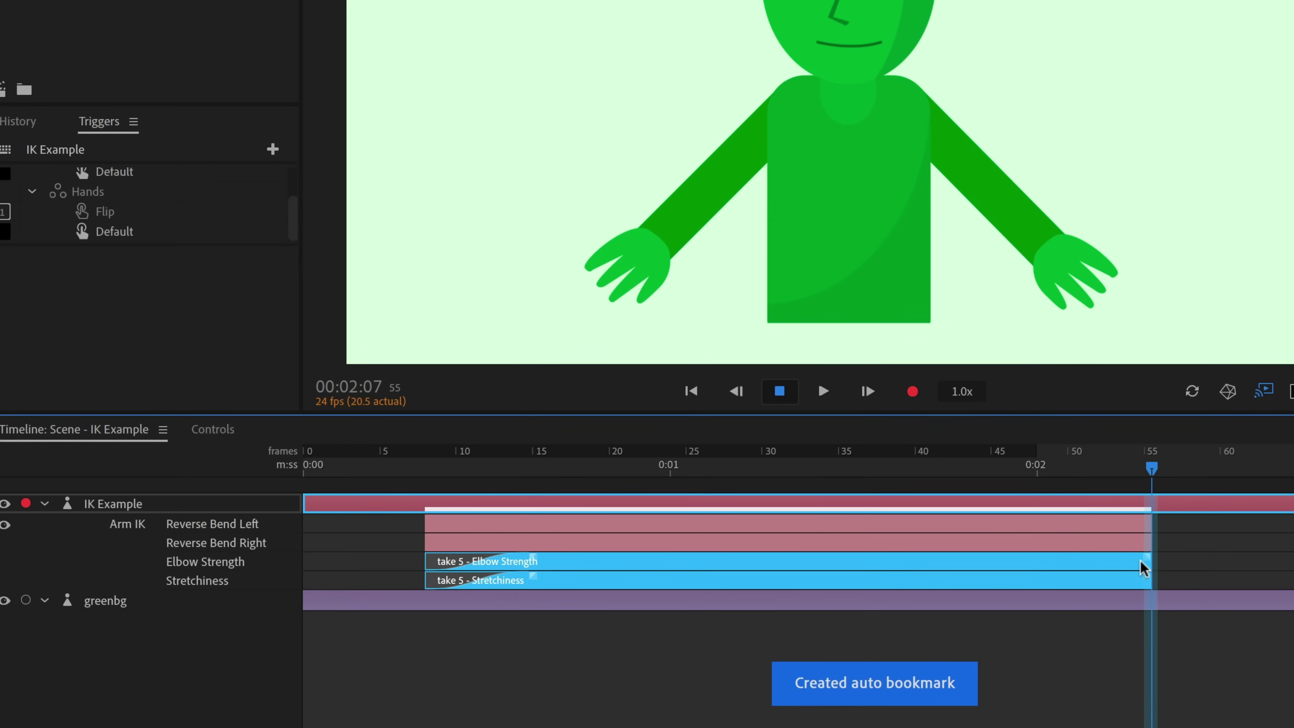
pyautogui.moveTo(1142, 561); pyautogui.dragTo(1052, 558)
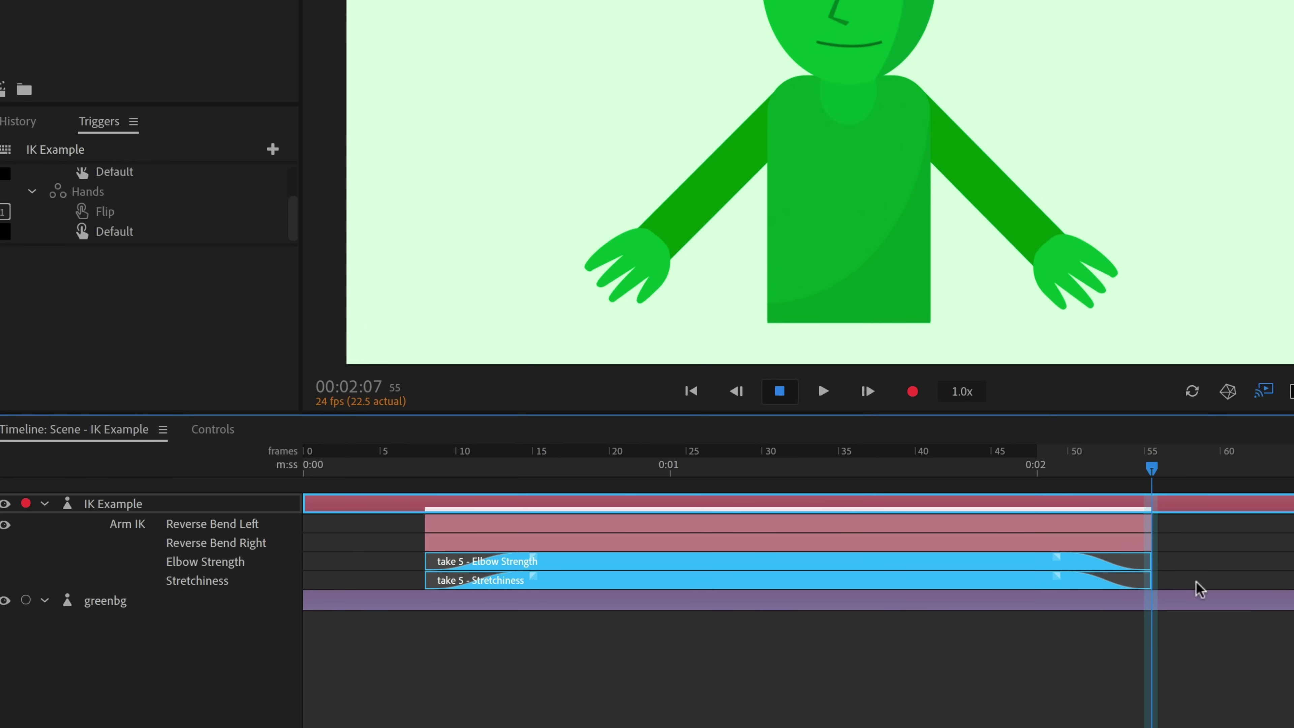
pyautogui.click(832, 526)
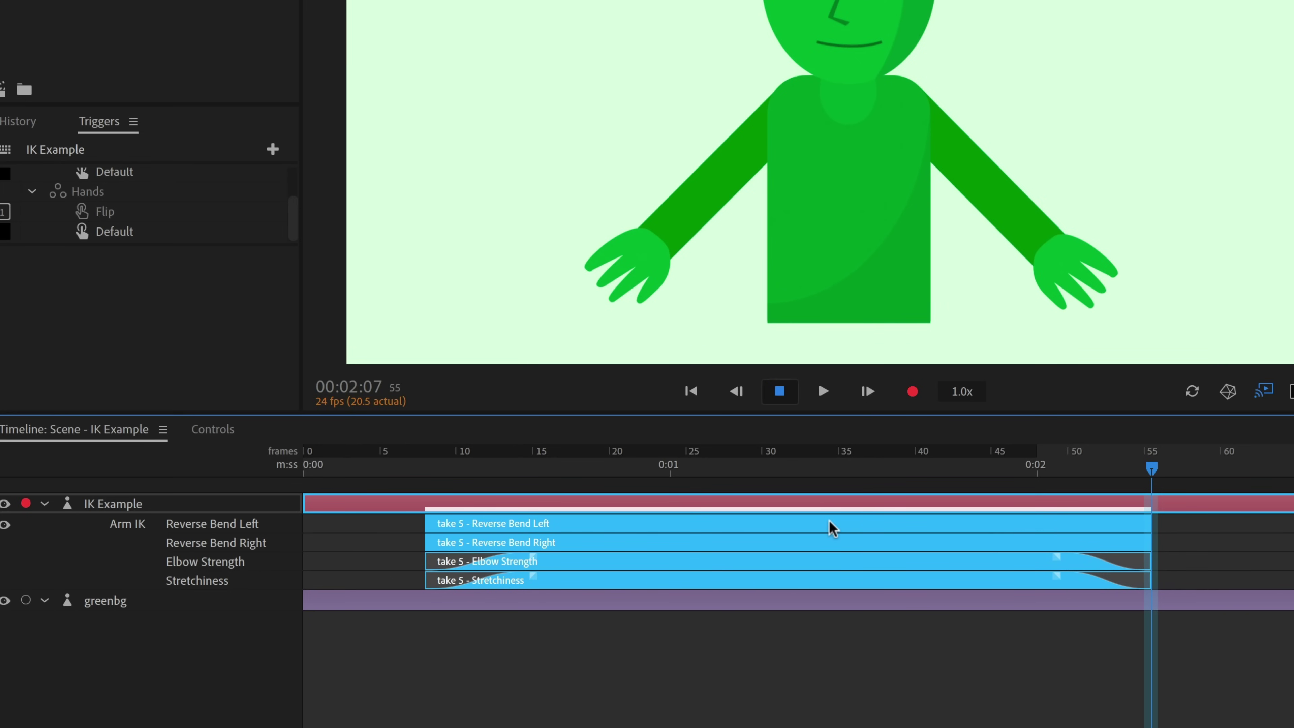
# Step: Create the Arm IK (4) replay and trigger from the selected takes, set to Stop / Sustain replay when the trigger ends
pyautogui.rightClick(832, 528)
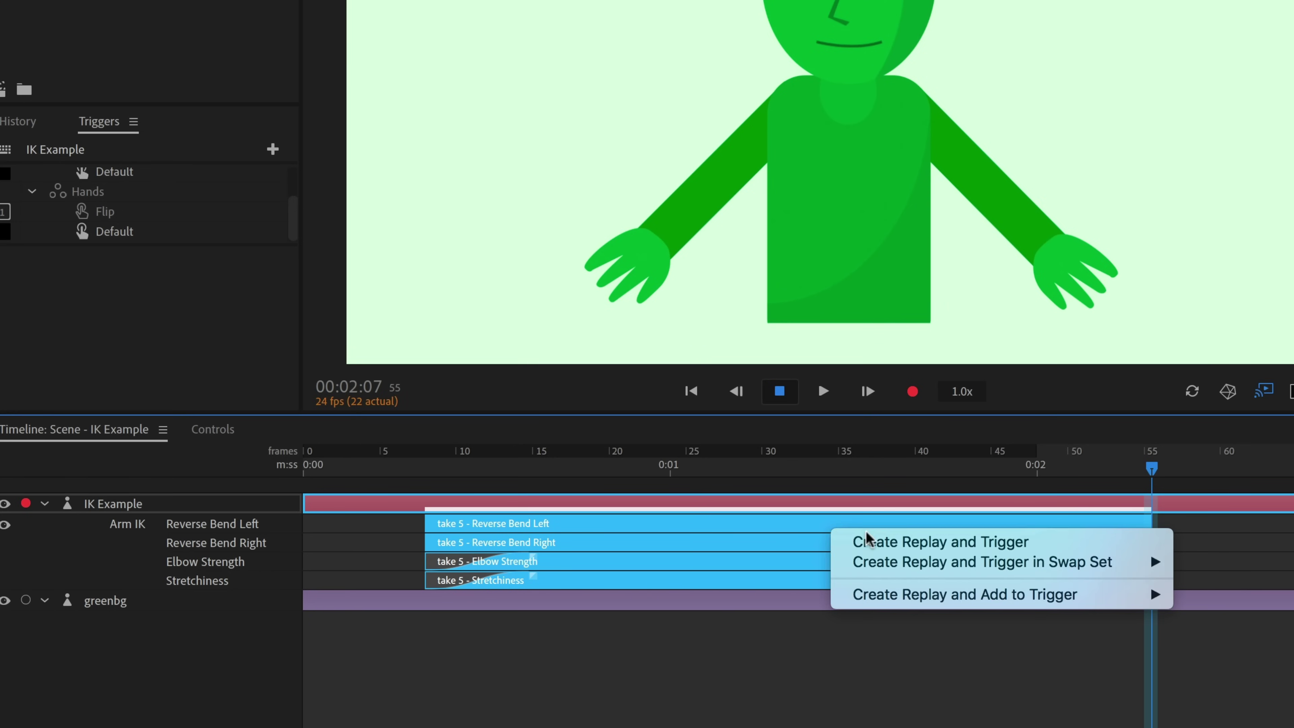
pyautogui.click(1128, 550)
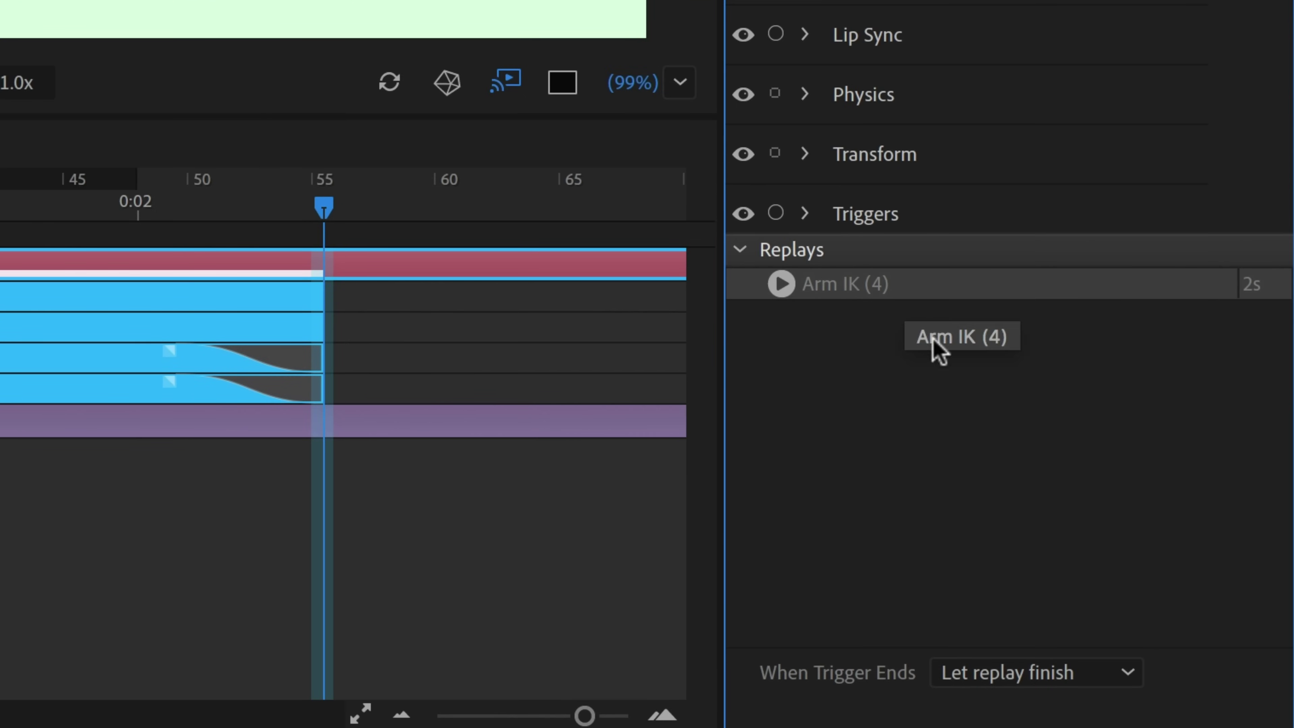
pyautogui.click(1069, 679)
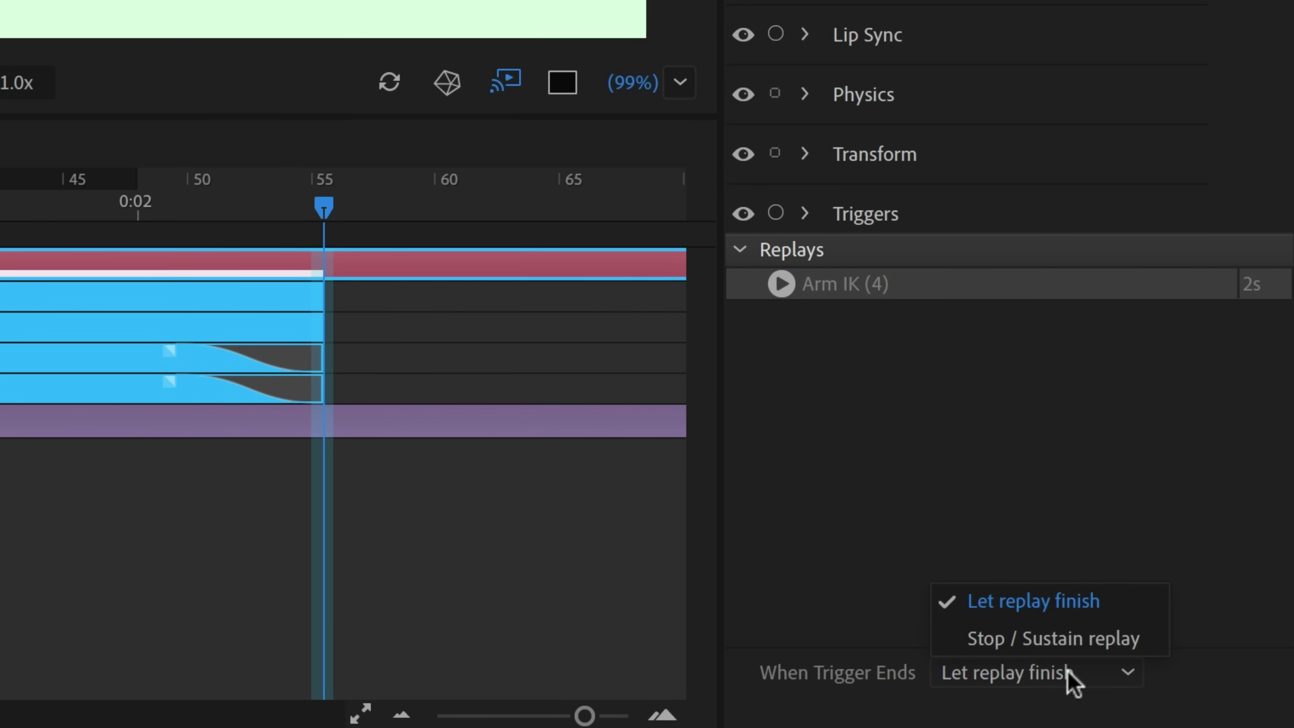
pyautogui.click(1078, 646)
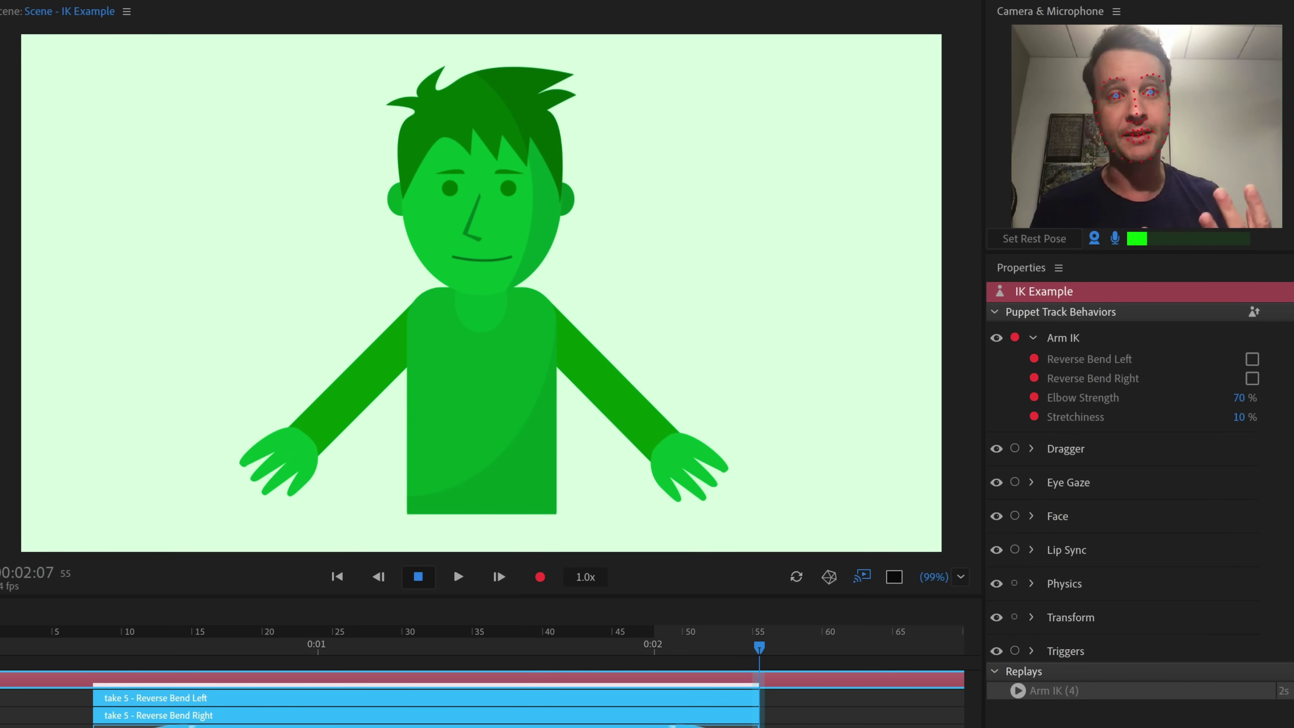
# Step: Rearm the other behaviors, set Elbow Strength to 0% and Stretchiness to 100%, and test by stretching the arm upward
pyautogui.click(1280, 405)
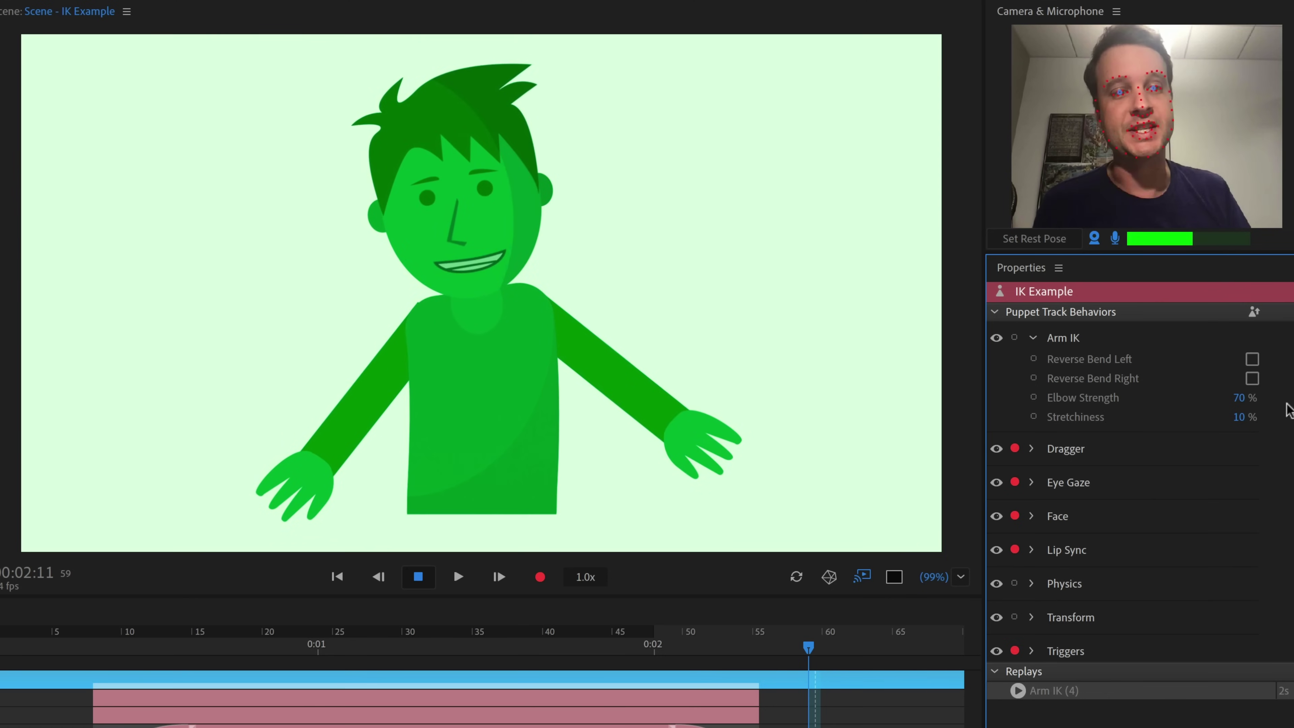
pyautogui.click(1242, 398)
pyautogui.write('0')
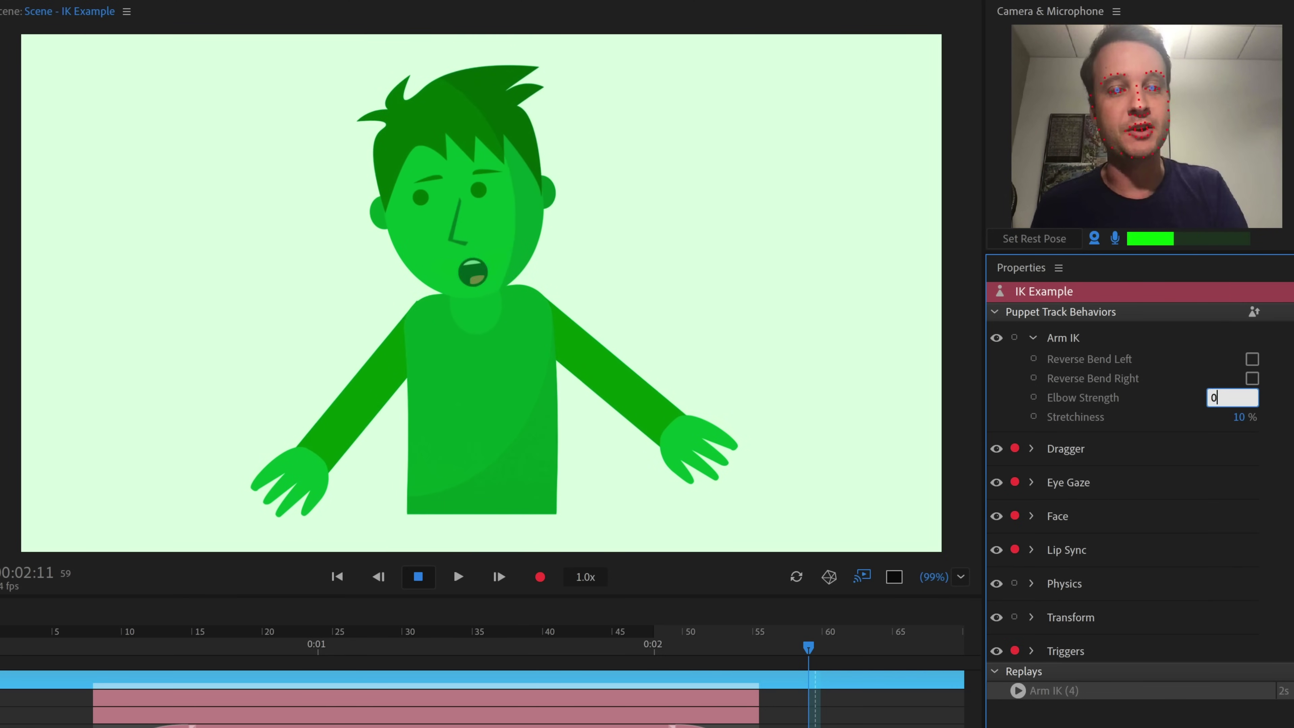
pyautogui.press('Return')
pyautogui.click(1240, 417)
pyautogui.write('100')
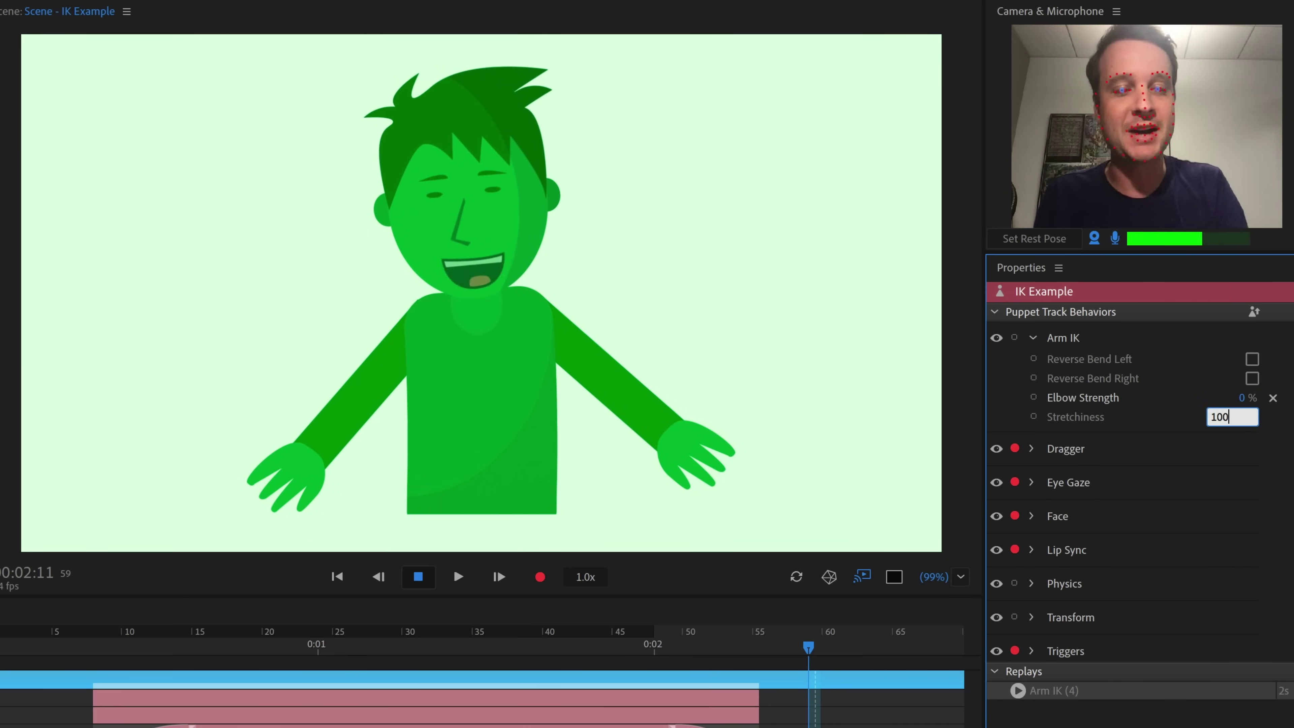
pyautogui.press('Return')
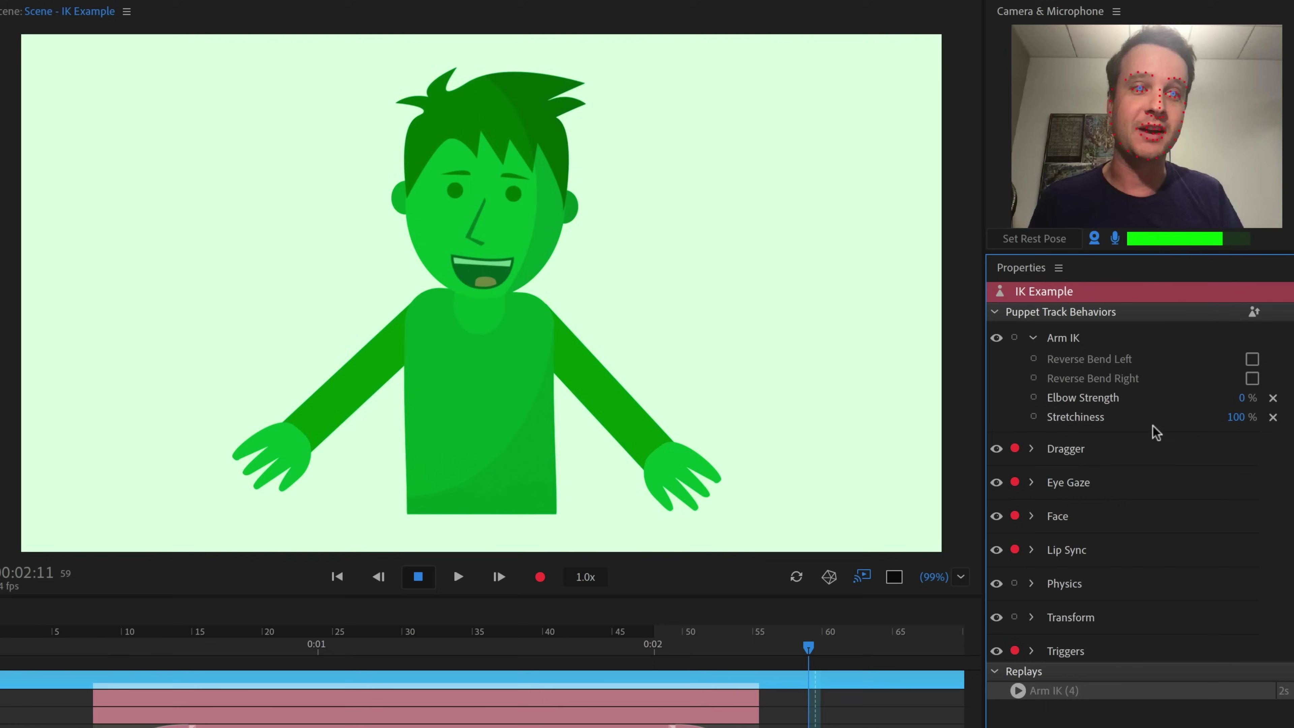
pyautogui.moveTo(678, 461); pyautogui.dragTo(556, 301)
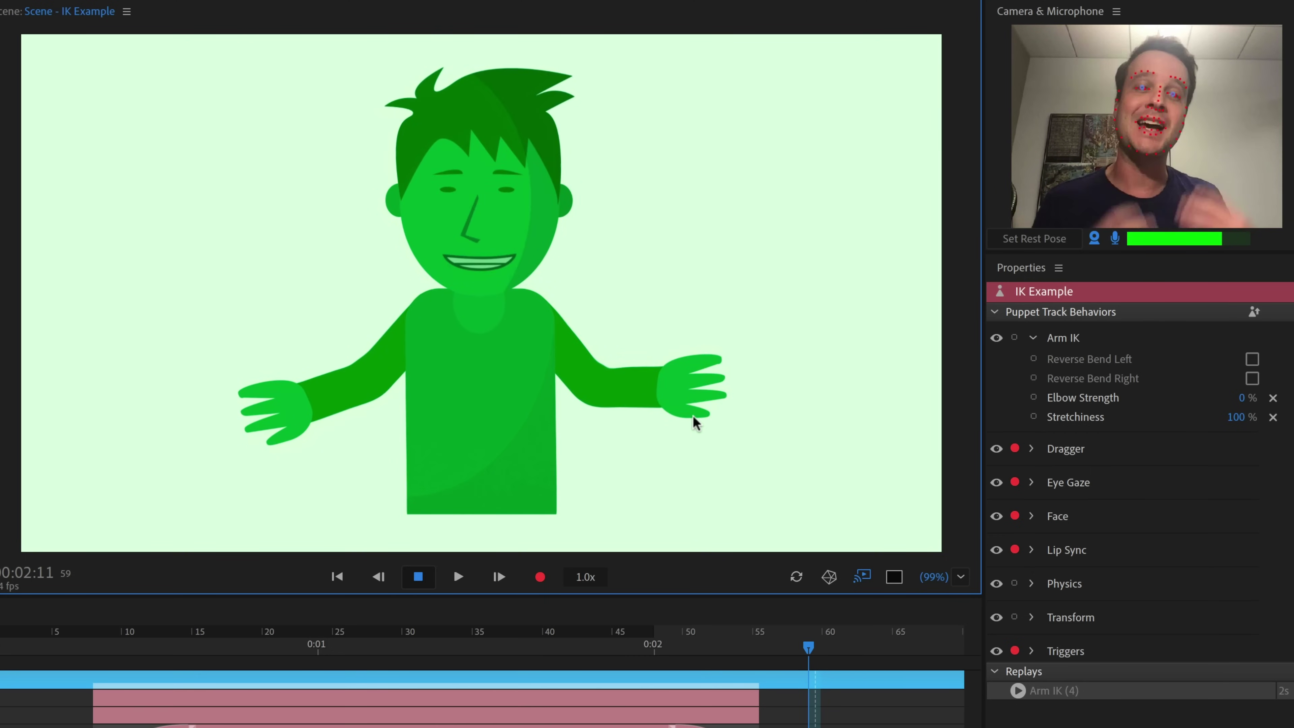
# Step: Turn on Reverse Bend Left only, leaving Reverse Bend Right off, and test by raising the waving hand
pyautogui.click(1252, 359)
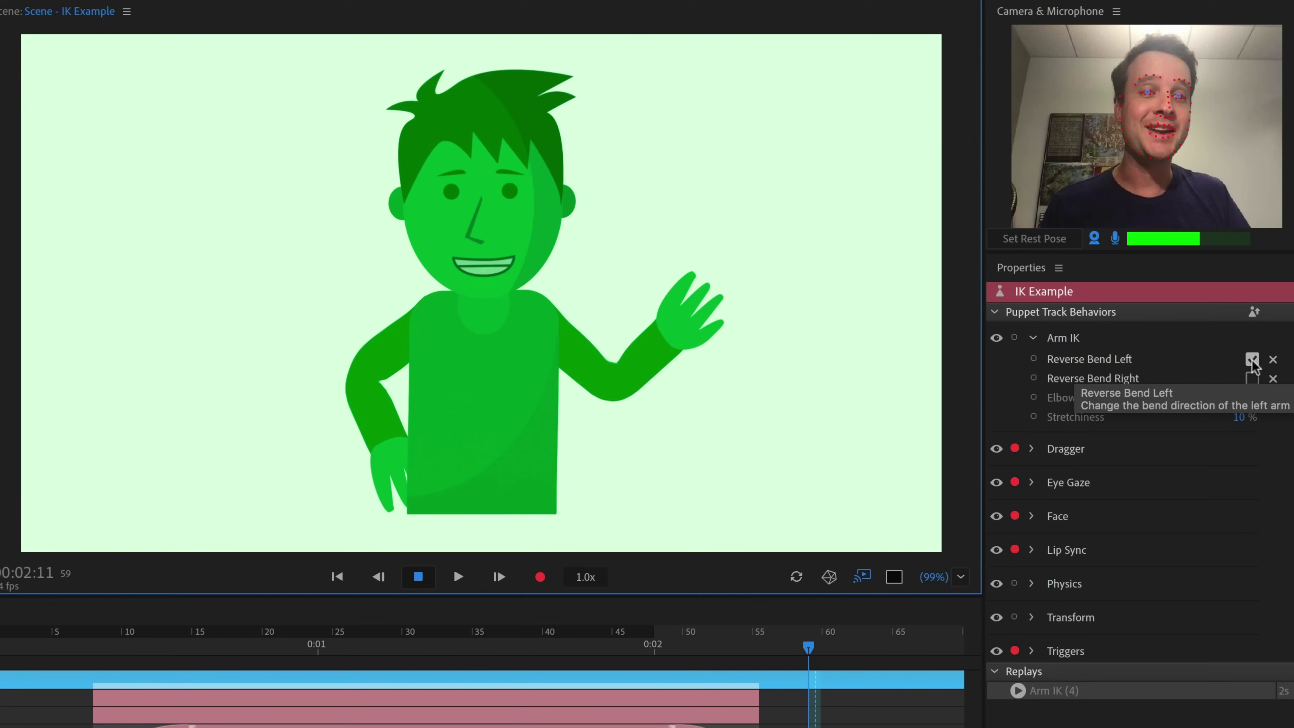
pyautogui.click(1252, 378)
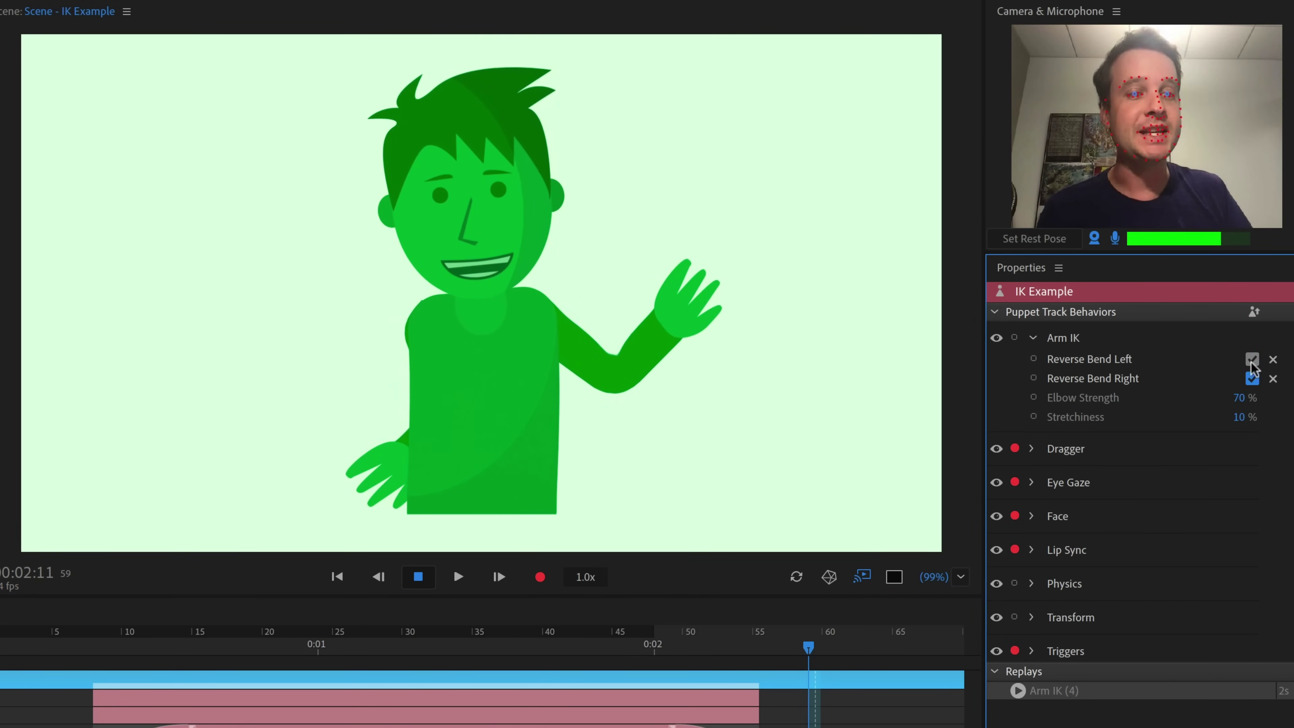
pyautogui.click(1253, 378)
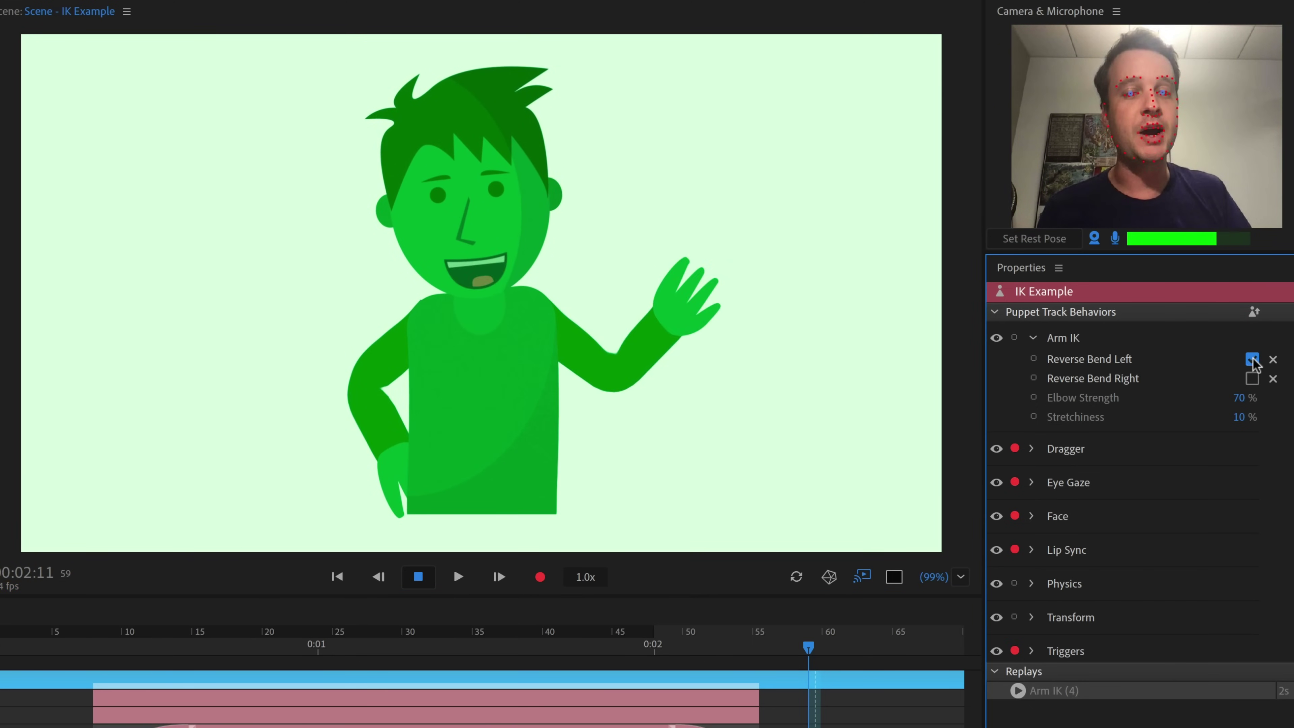
pyautogui.moveTo(685, 301)
pyautogui.mouseDown()
pyautogui.moveTo(662, 267)
pyautogui.moveTo(678, 285)
pyautogui.moveTo(626, 282)
pyautogui.moveTo(668, 291)
pyautogui.mouseUp()
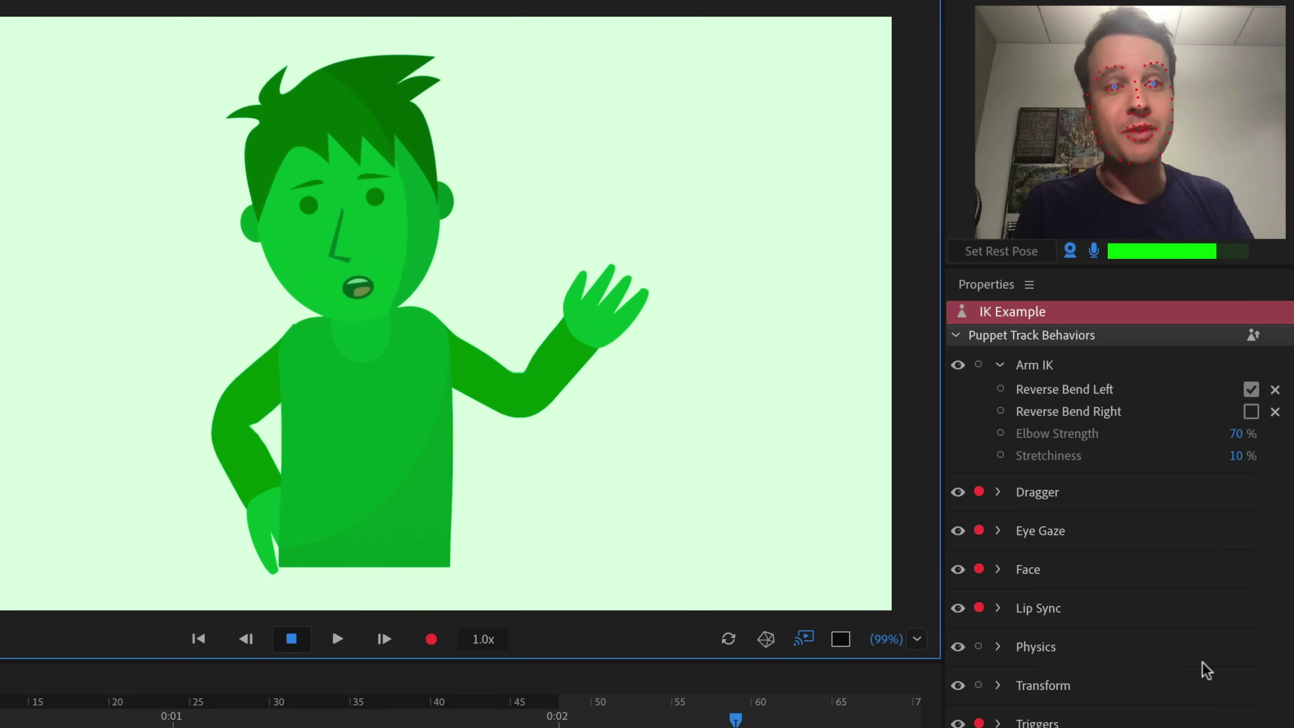